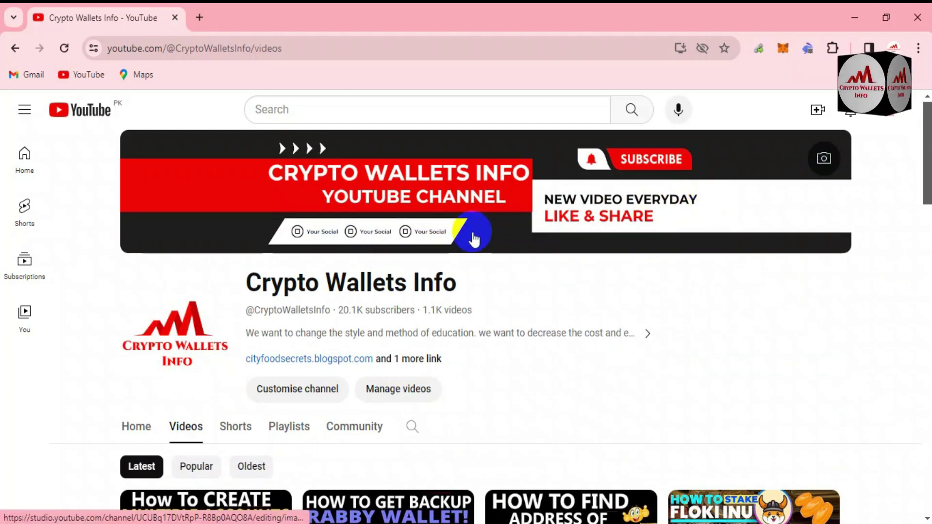
Select the channel title 'Crypto Wallets Info' and scroll through the page.
left_click_drag(456, 284, 228, 281)
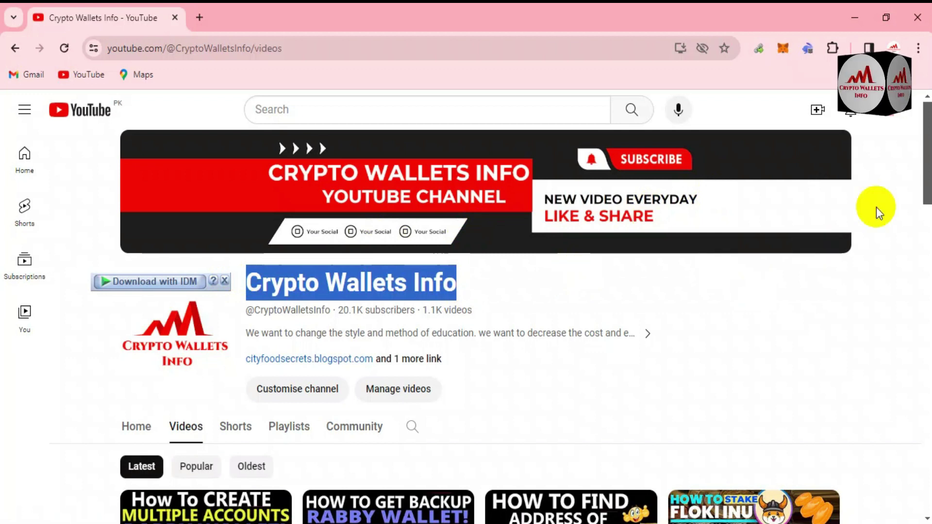
mouse_move(927, 138)
left_mouse_down()
mouse_move(928, 357)
mouse_move(928, 136)
left_mouse_up()
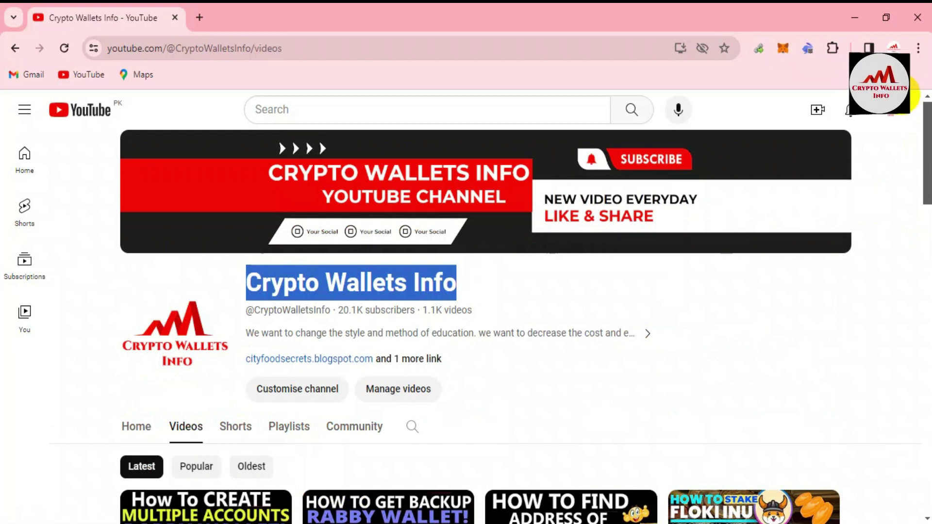
scroll(925, 136, "down", 3)
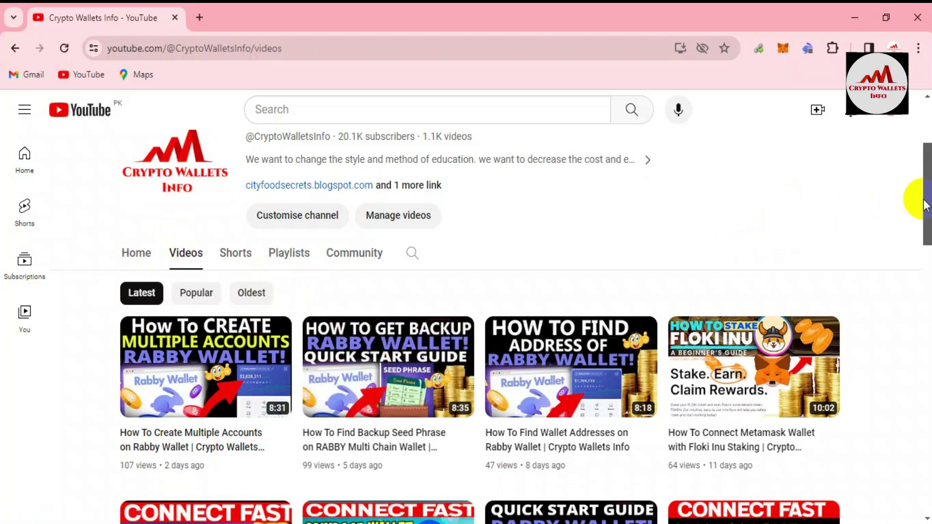
mouse_move(926, 203)
left_mouse_down()
mouse_move(927, 258)
mouse_move(925, 212)
left_mouse_up()
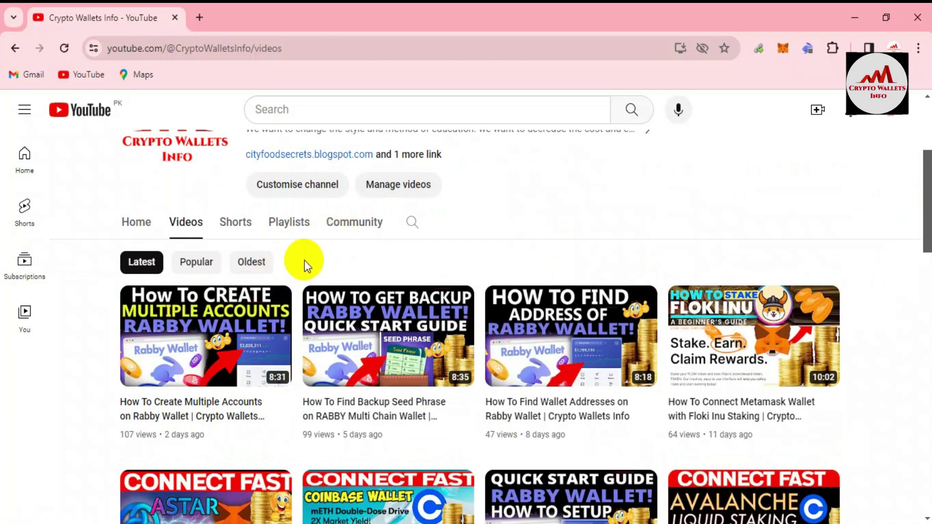
Remove the Rabby Wallet extension from Chrome.
mouse_move(216, 333)
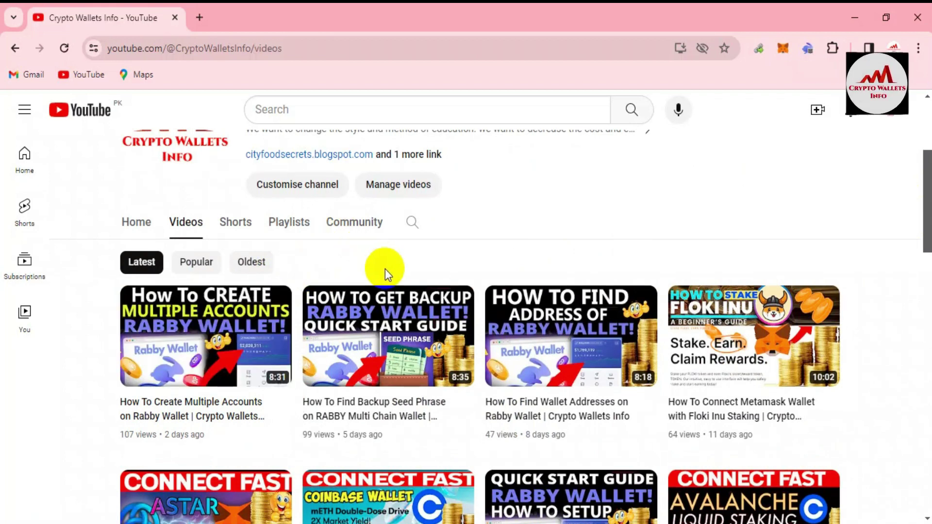
mouse_move(399, 321)
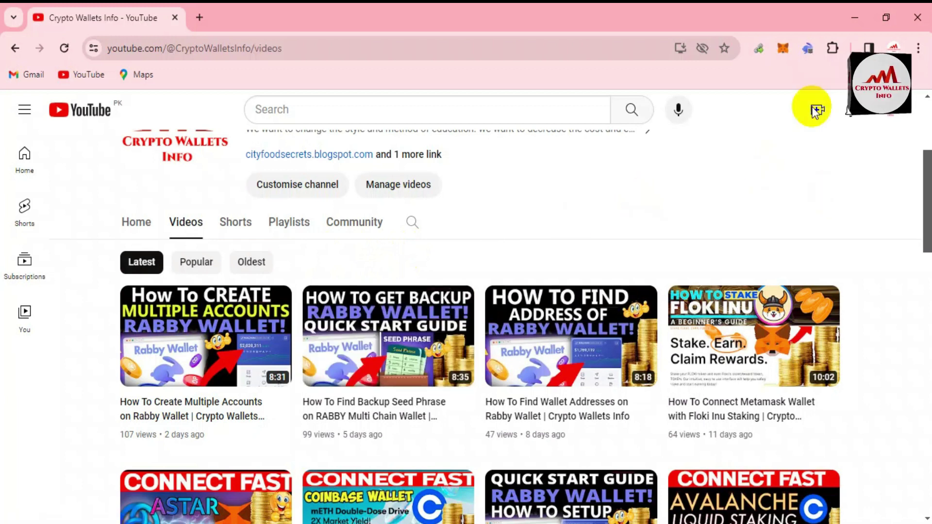
left_click(810, 49)
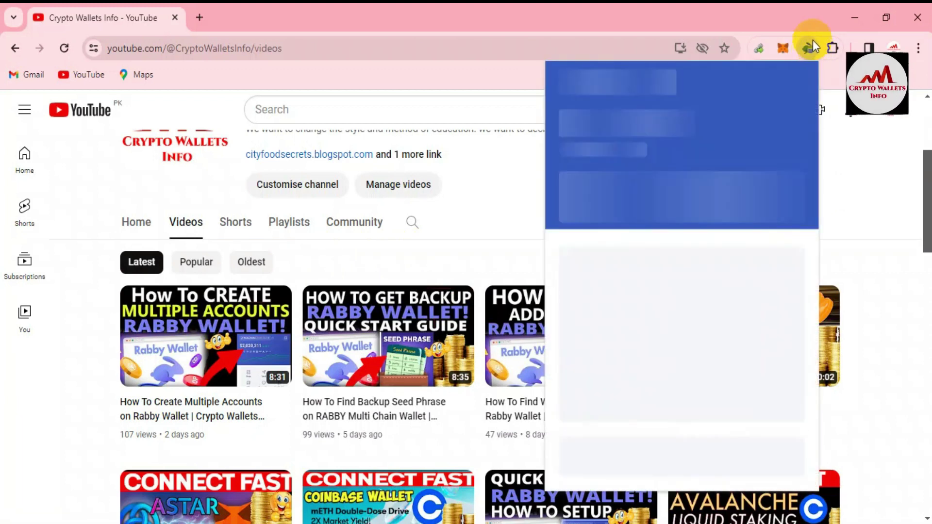
left_click(812, 40)
right_click(814, 46)
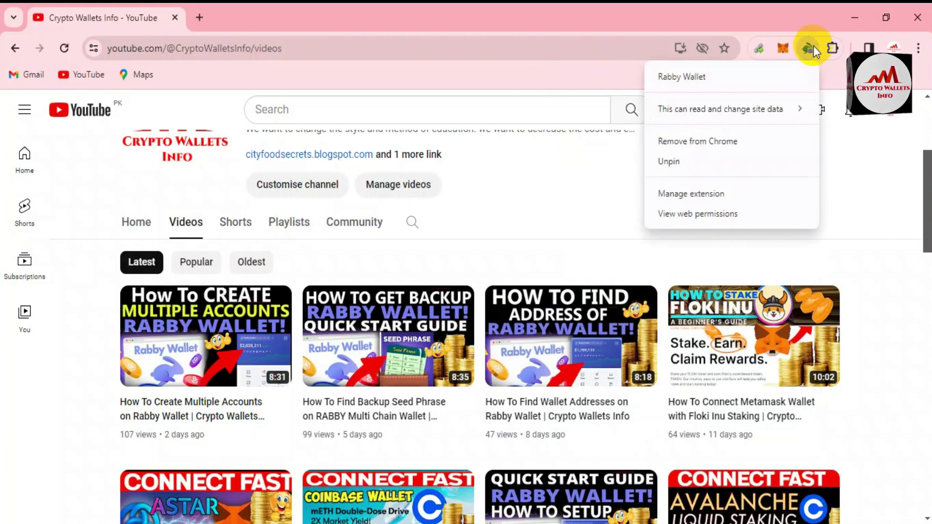
left_click(733, 141)
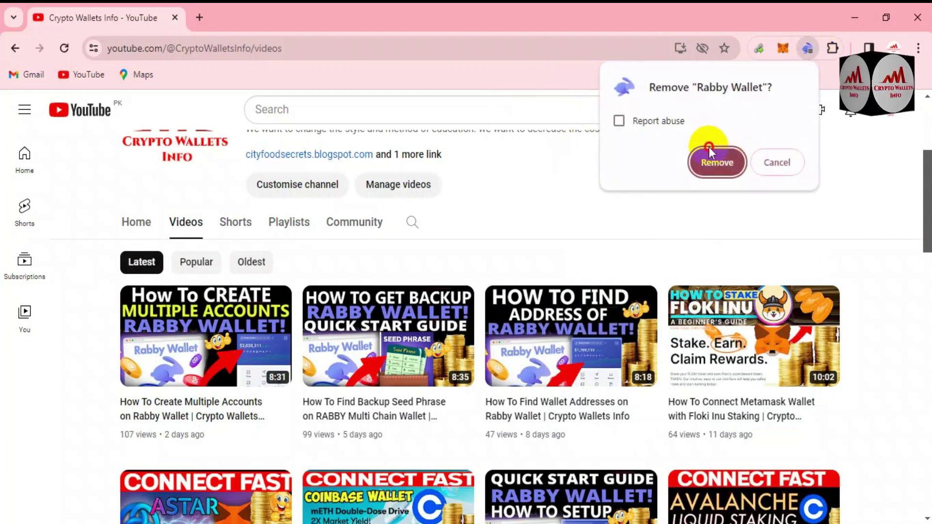
left_click(717, 163)
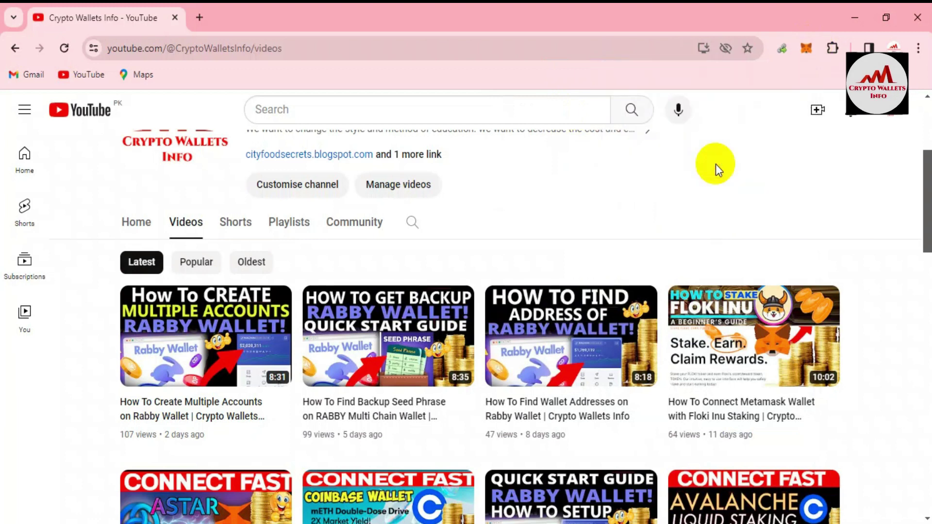
Go to rabby.io in a new tab.
left_click(201, 15)
type("ras")
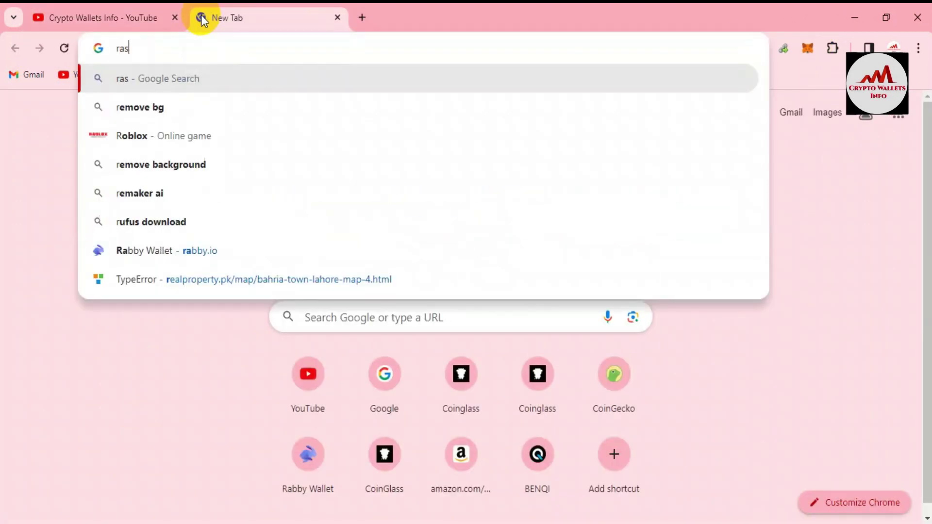
key("BackSpace")
type("bby.io")
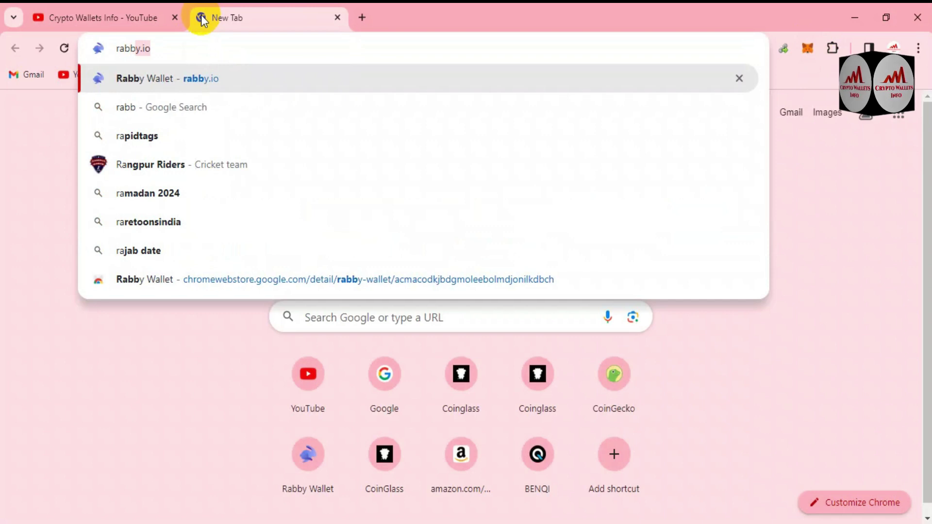
left_click(174, 78)
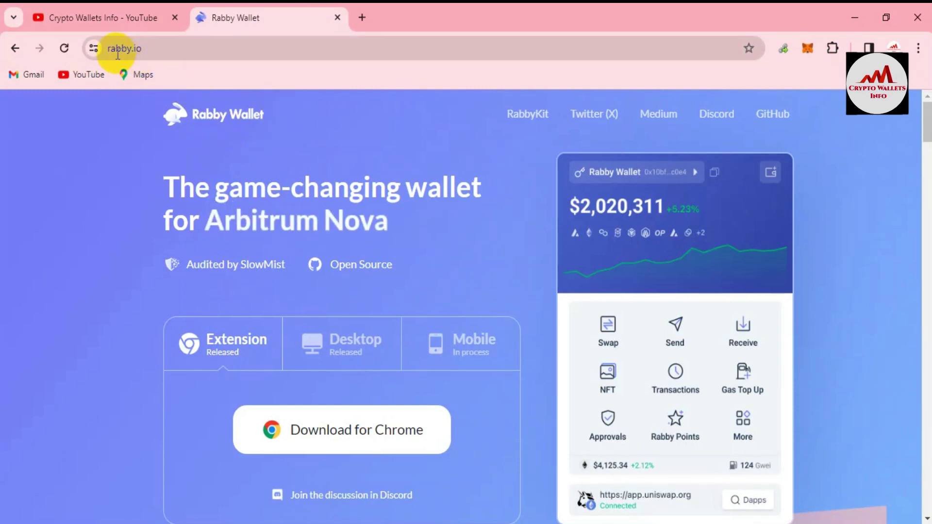
On rabby.io, pick Download for Chrome to reach the Web Store extension page.
left_click(146, 52)
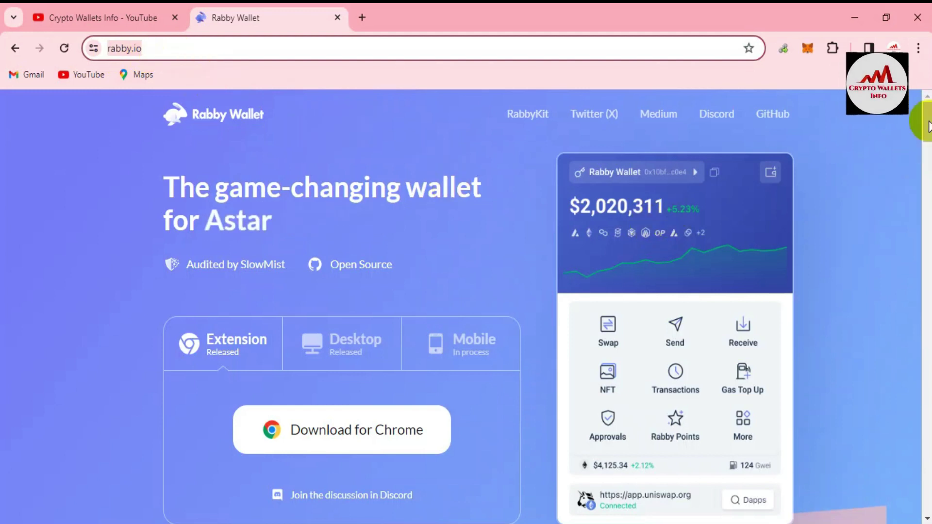
scroll(929, 126, "down", 3)
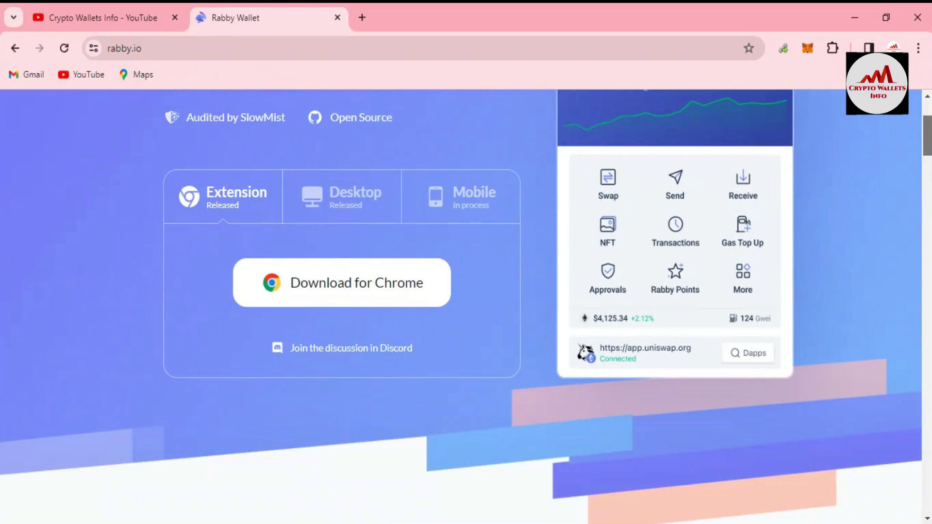
scroll(466, 306, "up", 3)
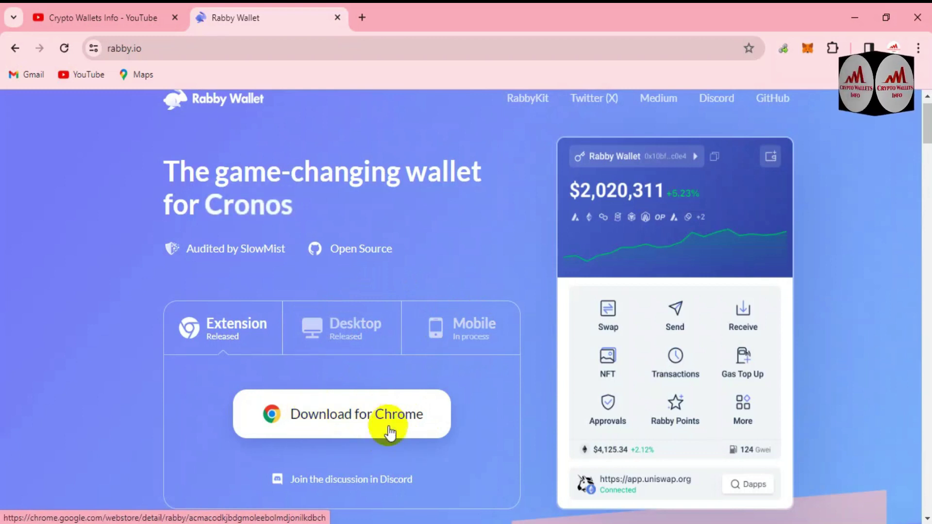
left_click(360, 422)
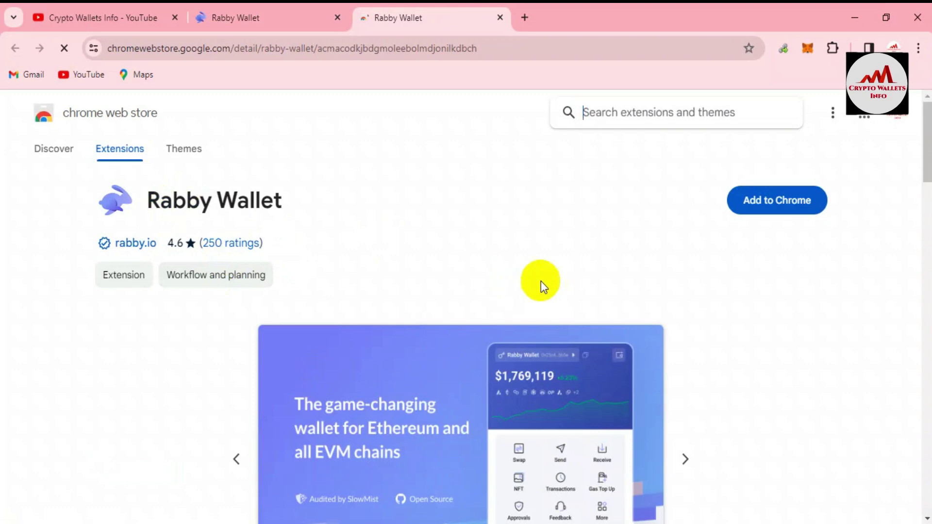
Add Rabby Wallet to Chrome from the Web Store and confirm the install.
scroll(930, 176, "down", 10)
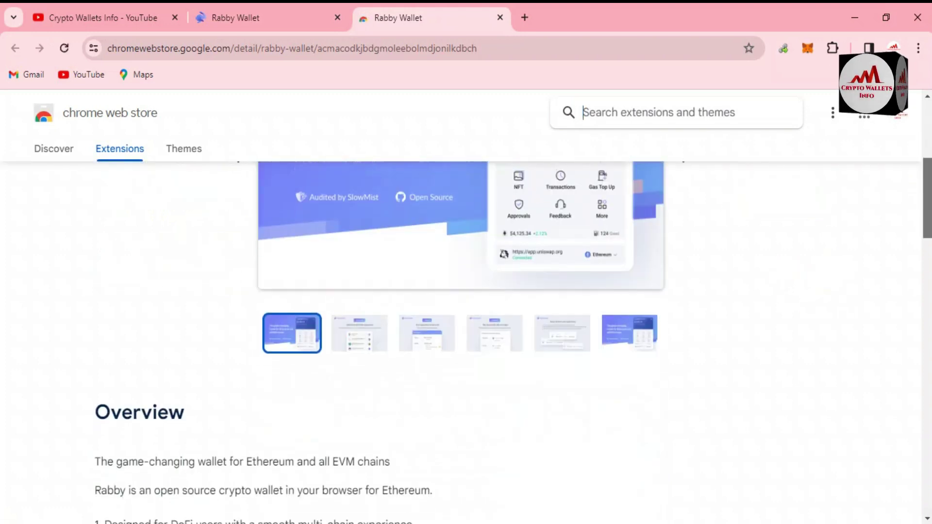
scroll(462, 340, "down", 2)
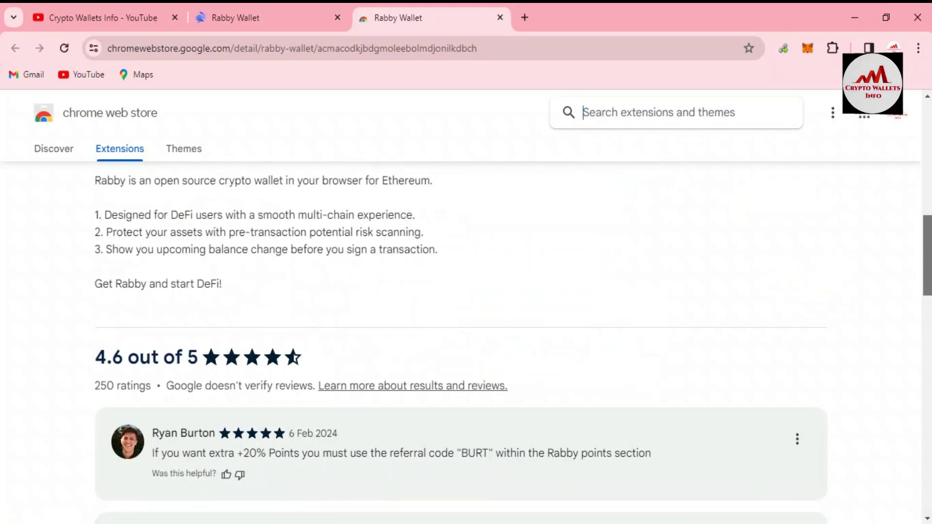
left_click_drag(921, 233, 921, 119)
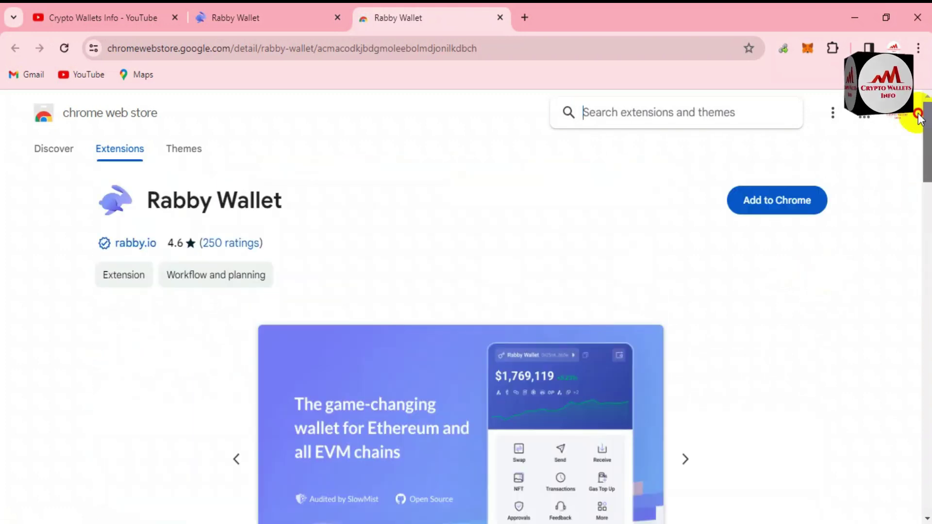
left_click(790, 201)
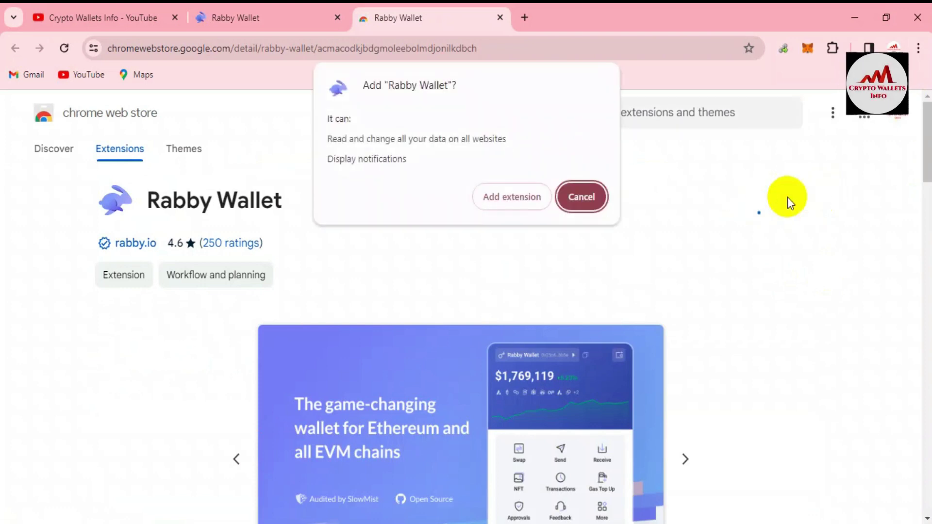
left_click(502, 199)
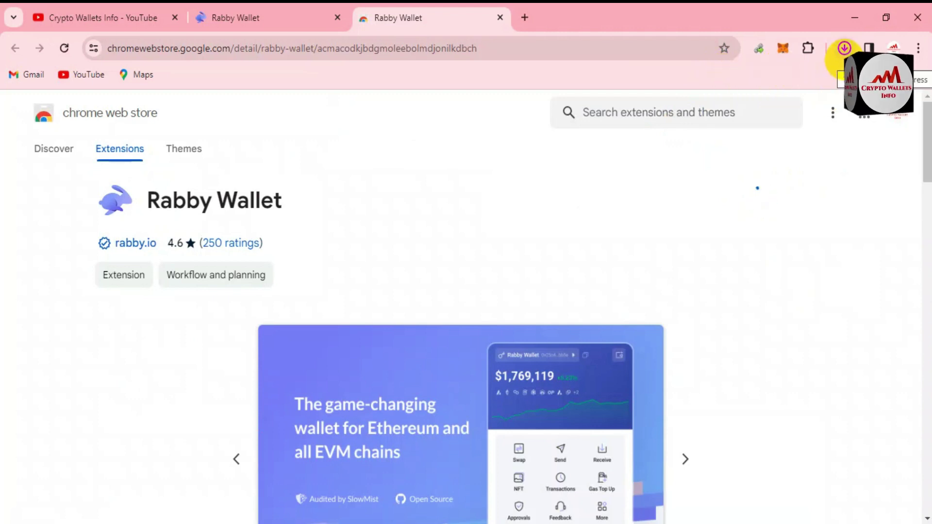
Pin Rabby Wallet to the Chrome toolbar from the Extensions menu.
left_click(845, 49)
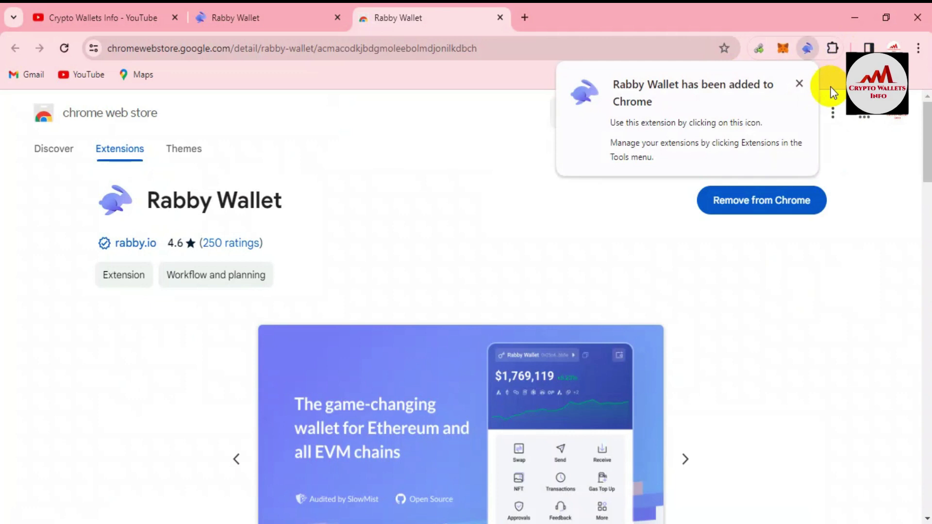
left_click(802, 83)
left_click(832, 48)
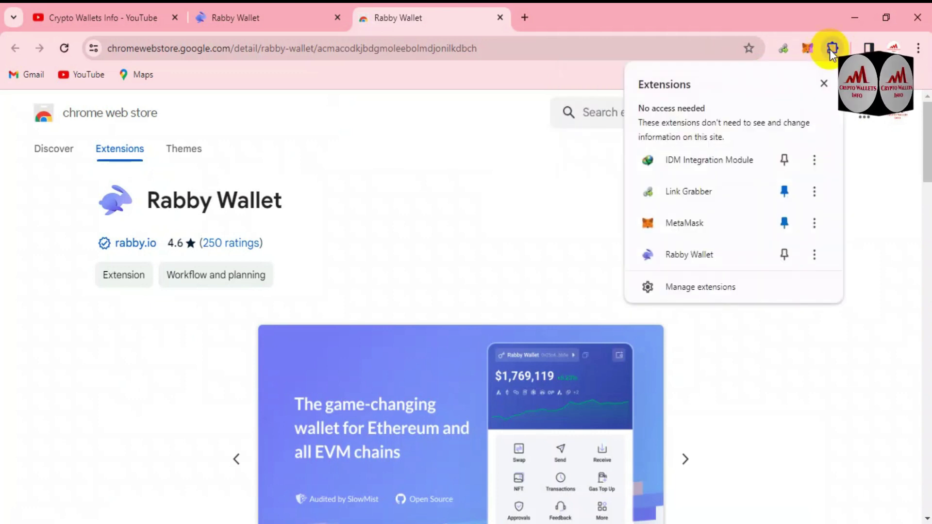
left_click(783, 255)
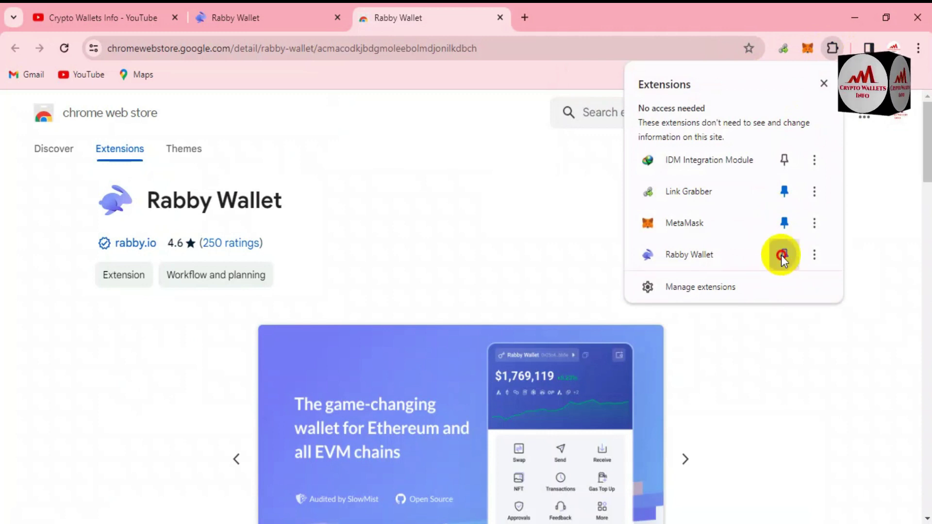
left_click(811, 330)
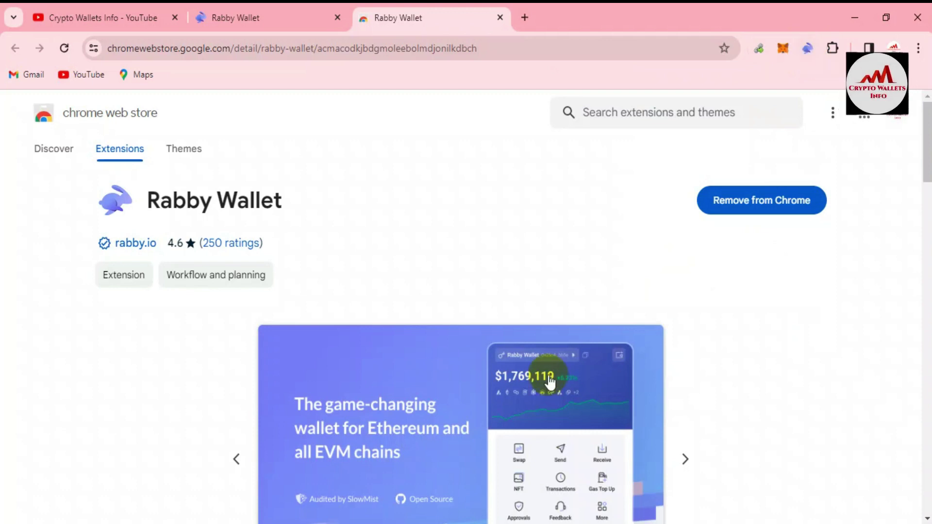
Bring up the 'seed rabby' note, partly select the phrase, and lower the window.
key("alt+Tab")
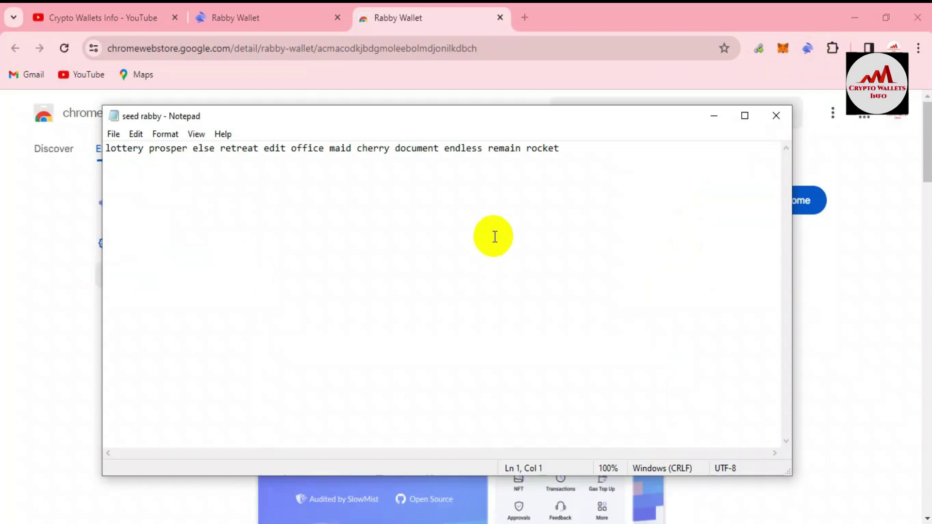
left_click_drag(575, 146, 220, 107)
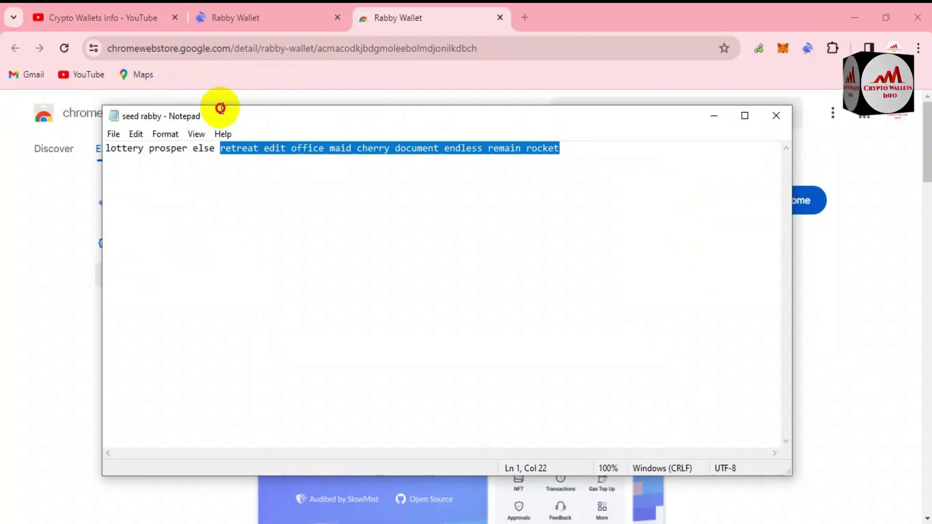
left_click_drag(220, 108, 217, 159)
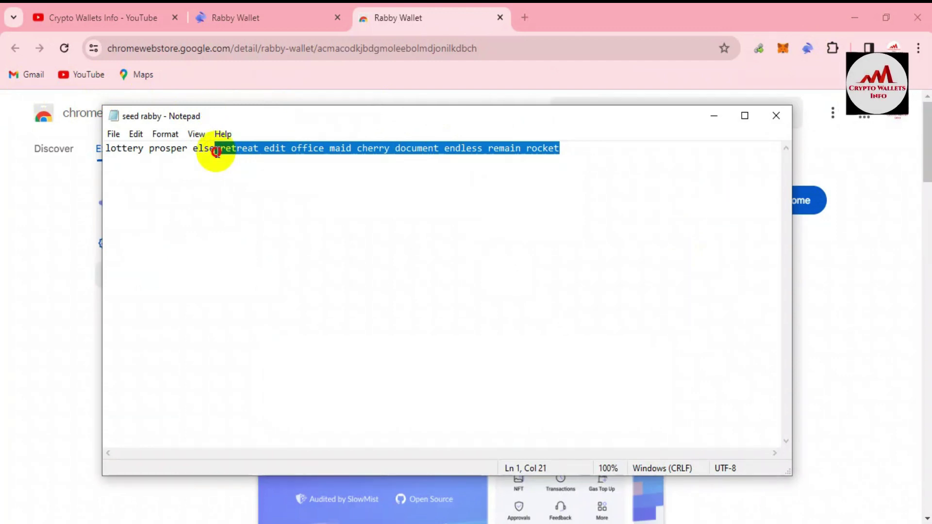
left_click_drag(217, 152, 250, 155)
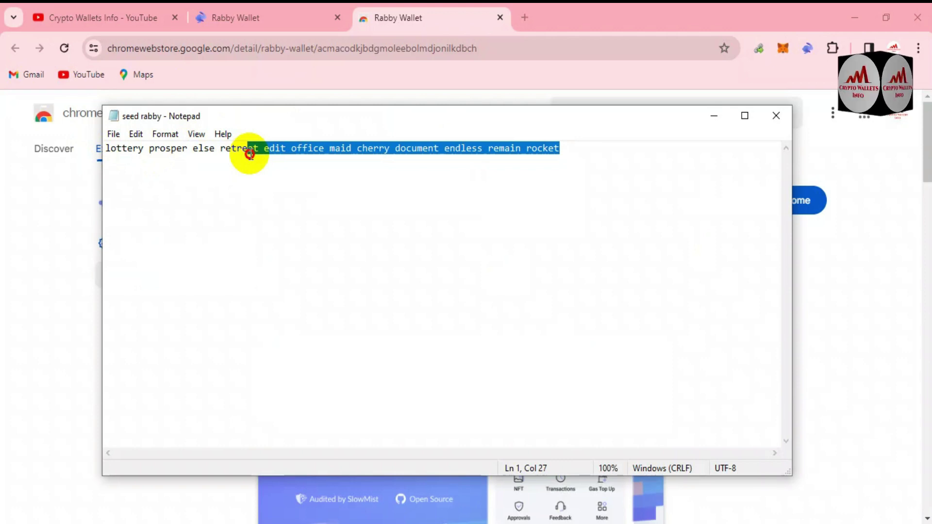
left_click_drag(281, 115, 299, 152)
left_click(569, 213)
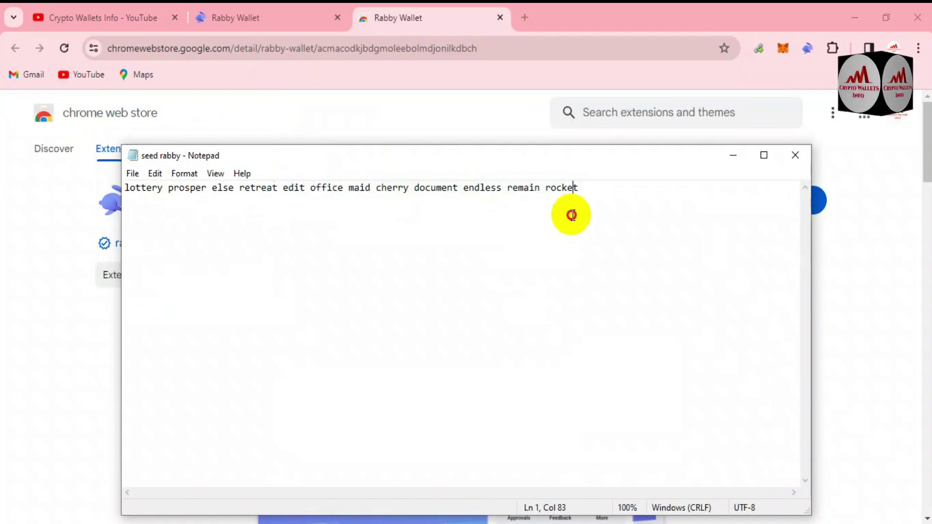
Go through Rabby onboarding and choose Import Seed Phrase.
left_click(808, 51)
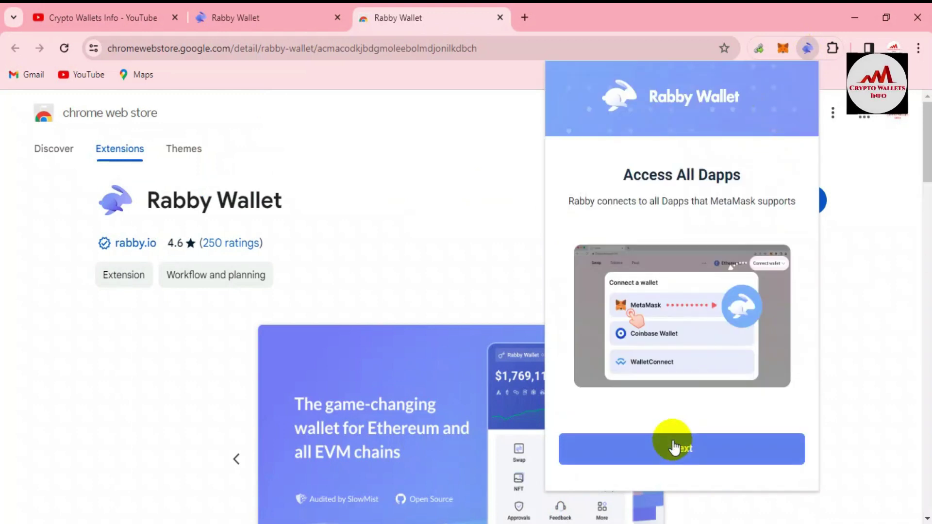
left_click(704, 452)
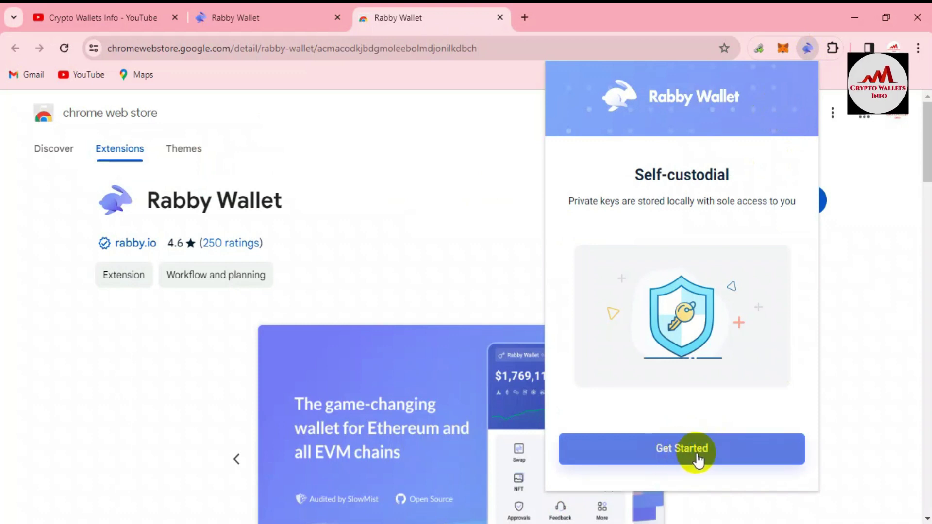
left_click(697, 454)
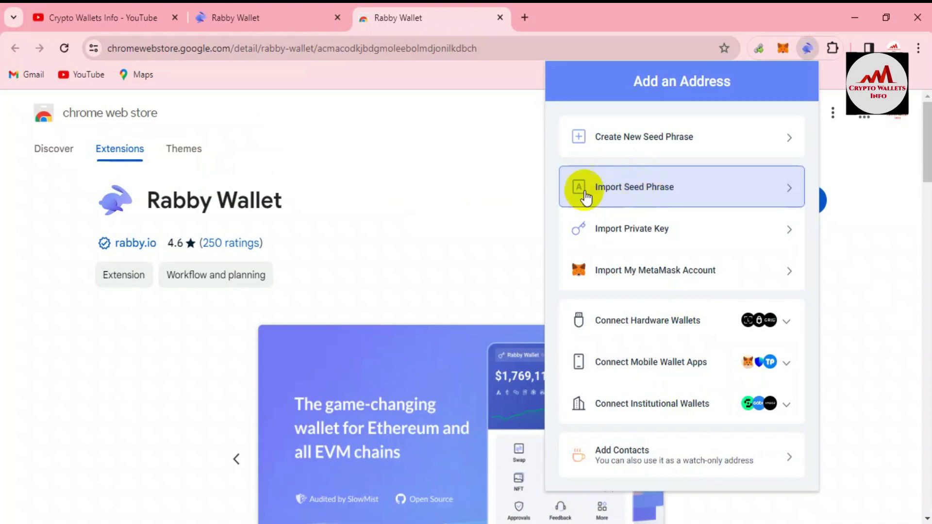
left_click(647, 199)
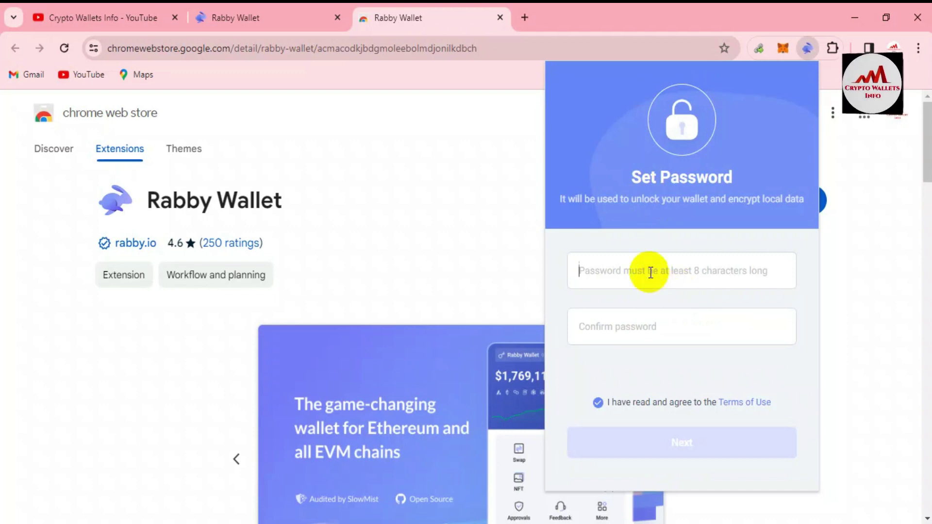
Enter and confirm a new wallet password and click the Terms of Use checkbox twice.
type("a")
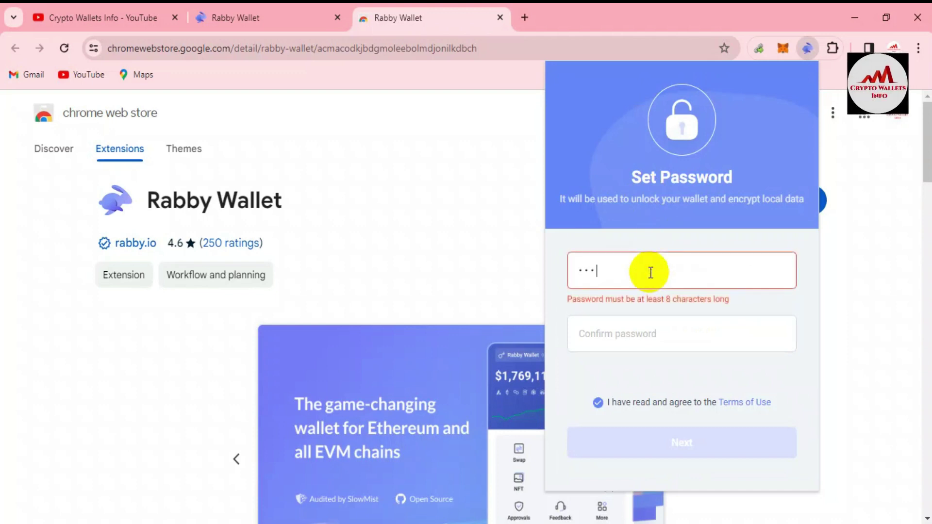
type("aa")
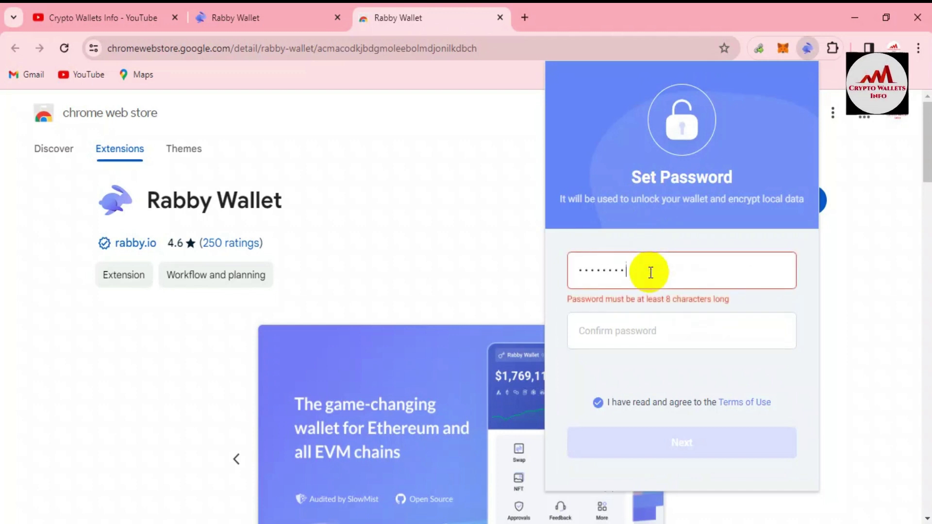
left_click(633, 324)
type("a")
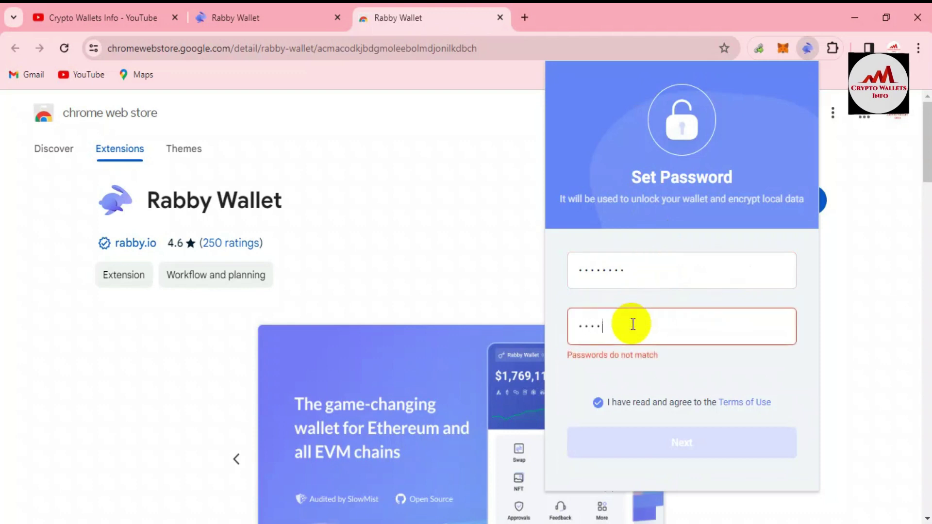
type("aaaaaaa")
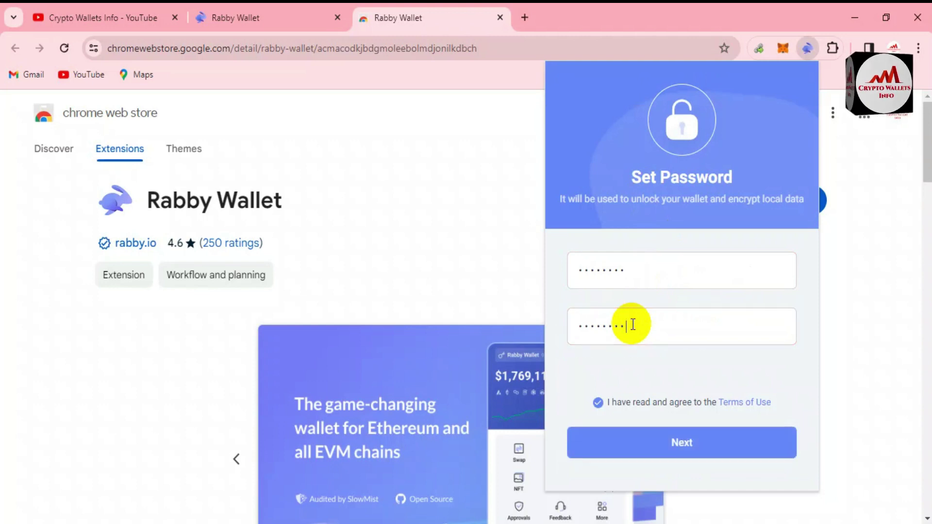
left_click(599, 404)
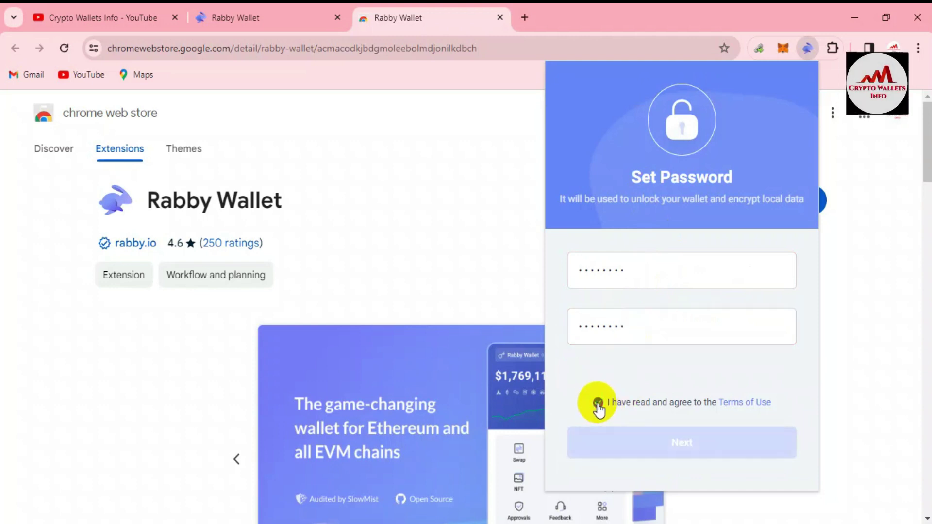
left_click(599, 404)
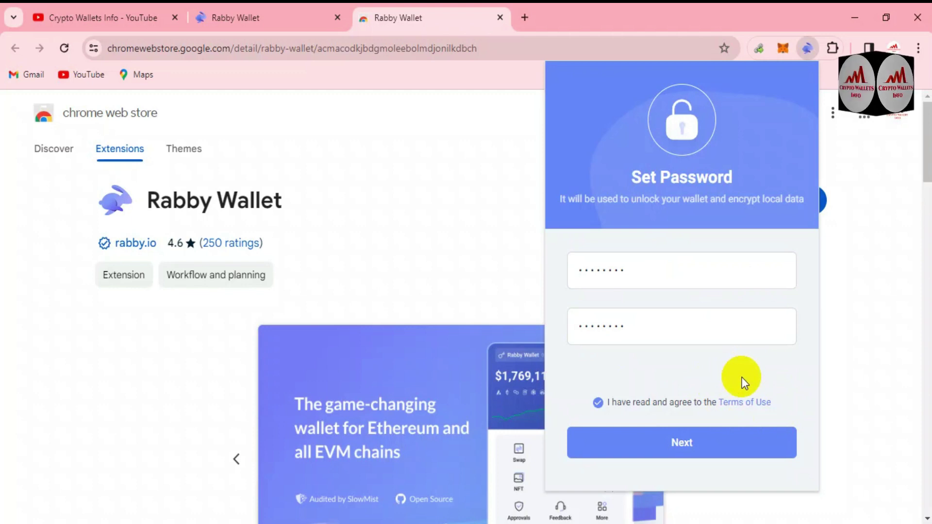
Submit the password, choose the 12-word phrase length, and switch to Notepad.
left_click(701, 443)
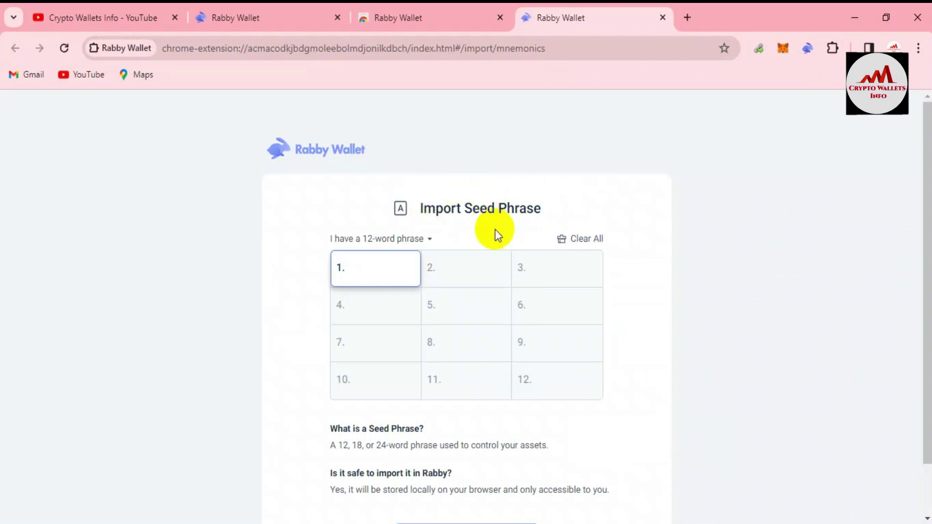
left_click_drag(925, 177, 925, 226)
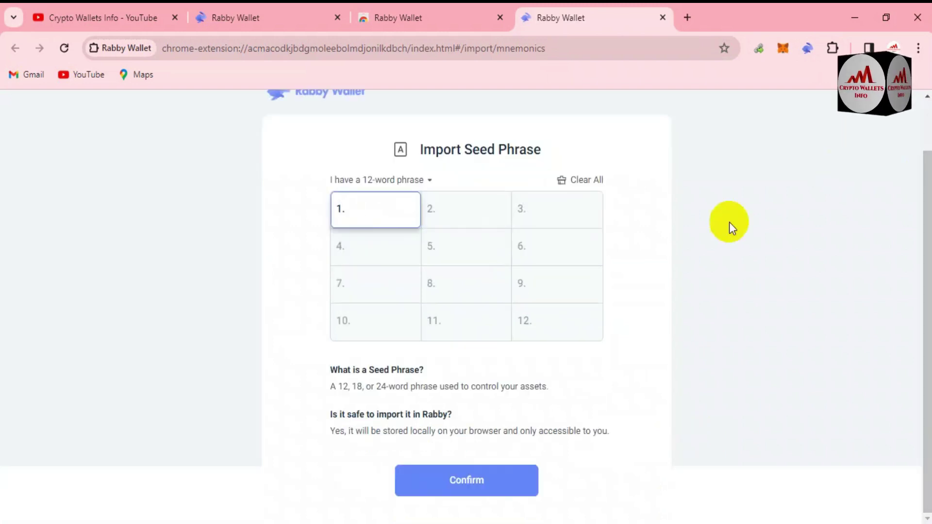
left_click(430, 183)
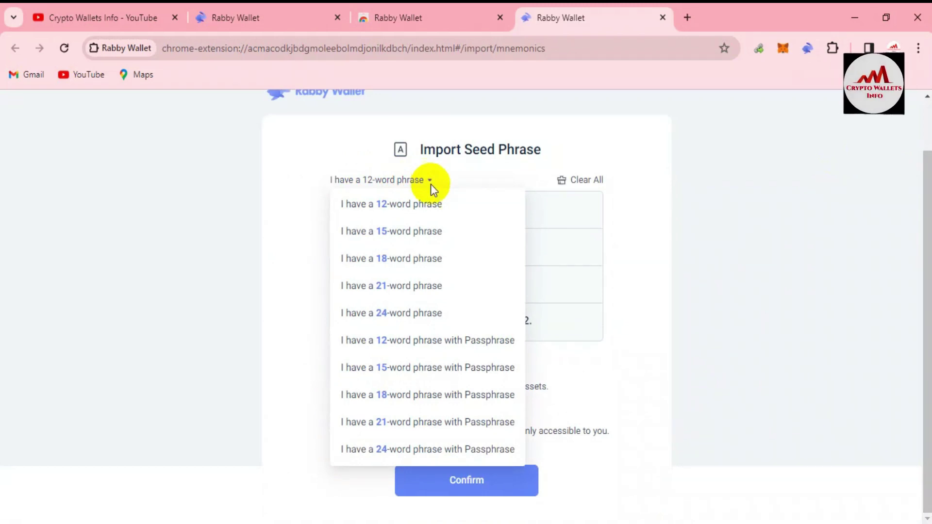
left_click(414, 209)
left_click(383, 210)
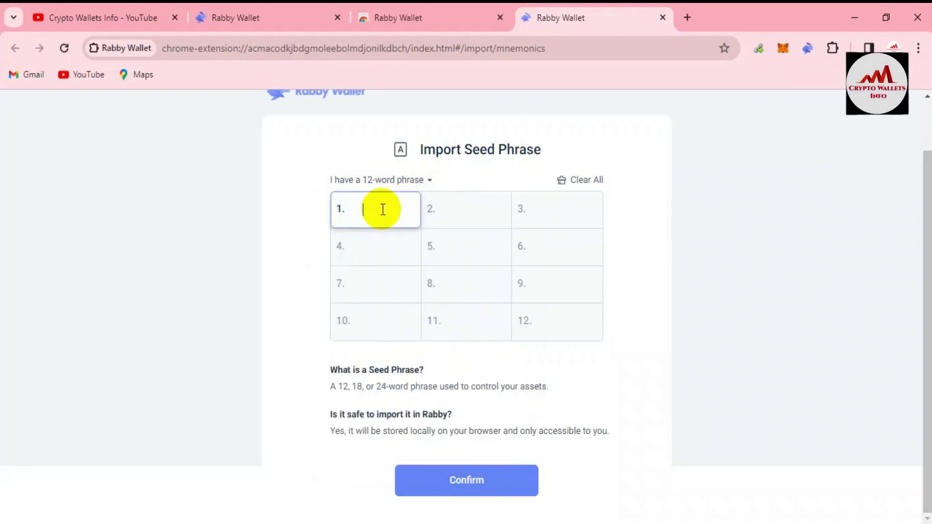
key("alt+Tab")
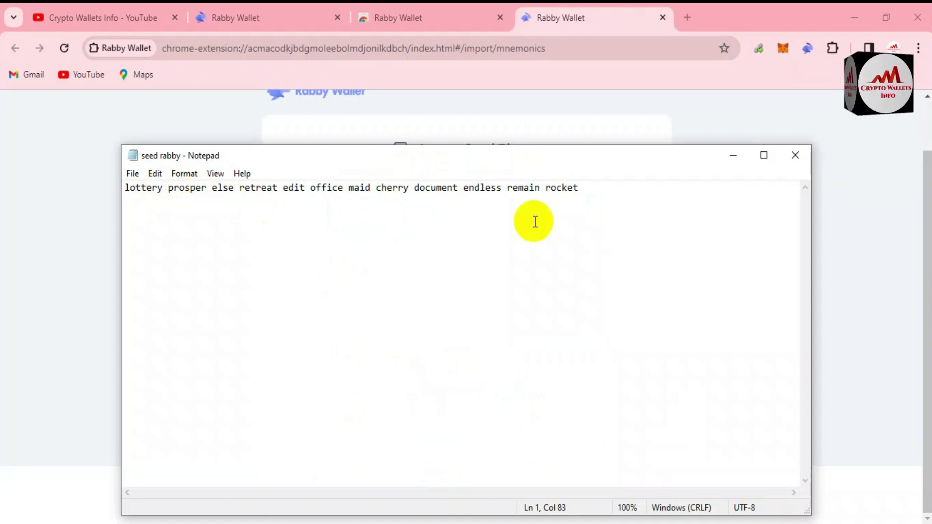
Select the full seed phrase line in Notepad and return to Rabby's first word field.
left_click_drag(584, 187, 52, 149)
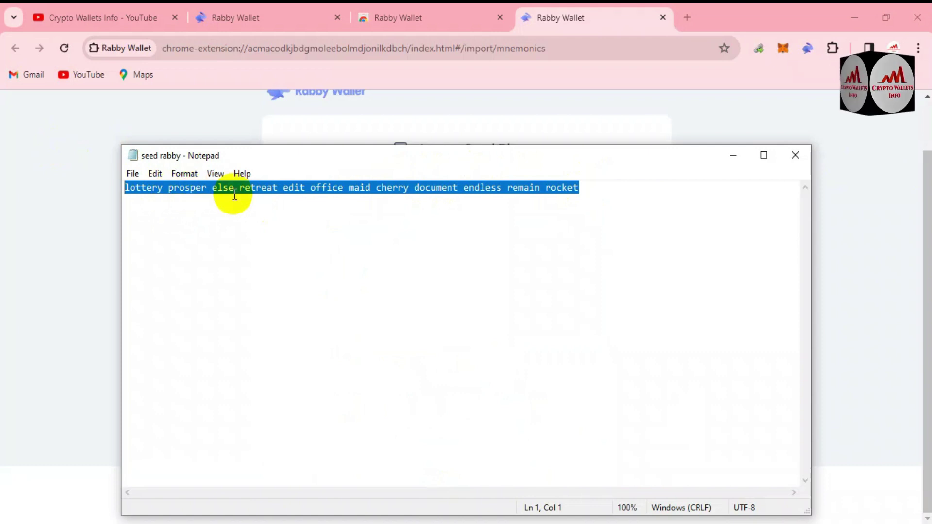
left_click(295, 129)
left_click(369, 213)
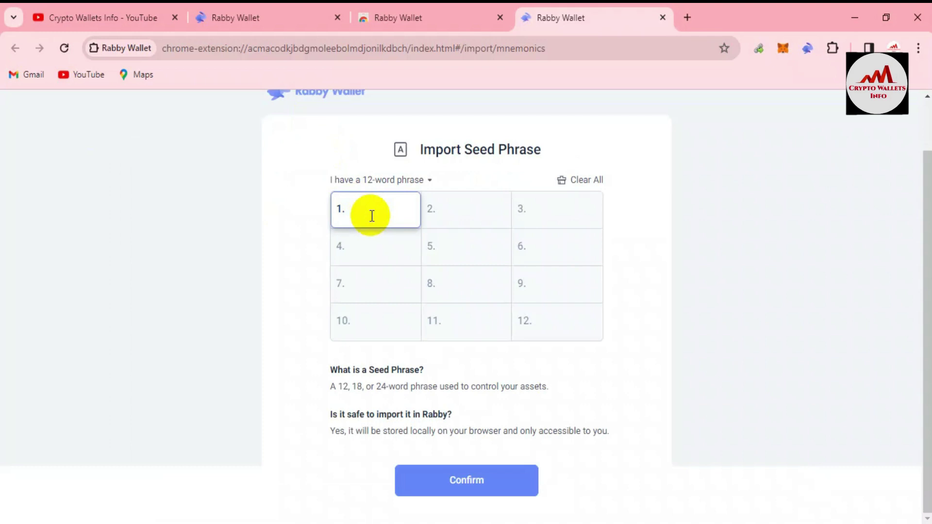
Paste the 12-word phrase into the fields and check each field's word.
key("ctrl+v")
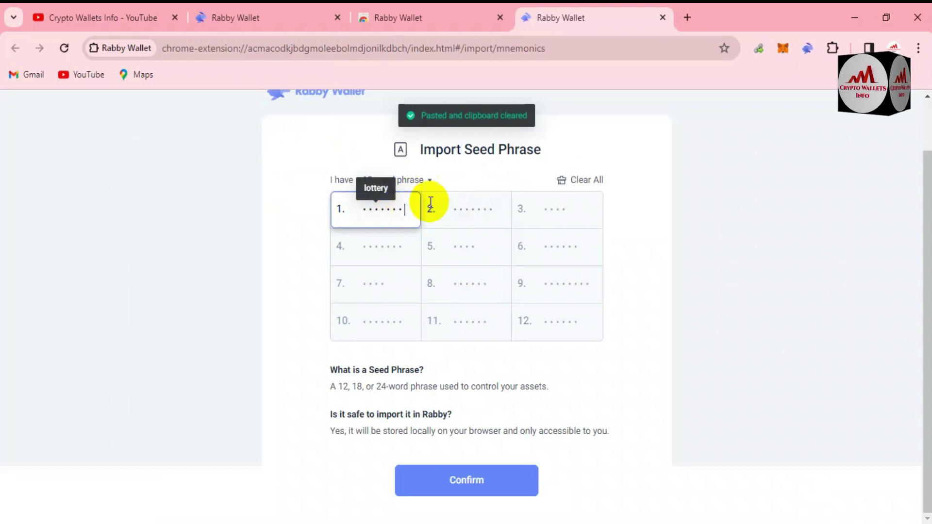
mouse_move(429, 203)
mouse_move(547, 212)
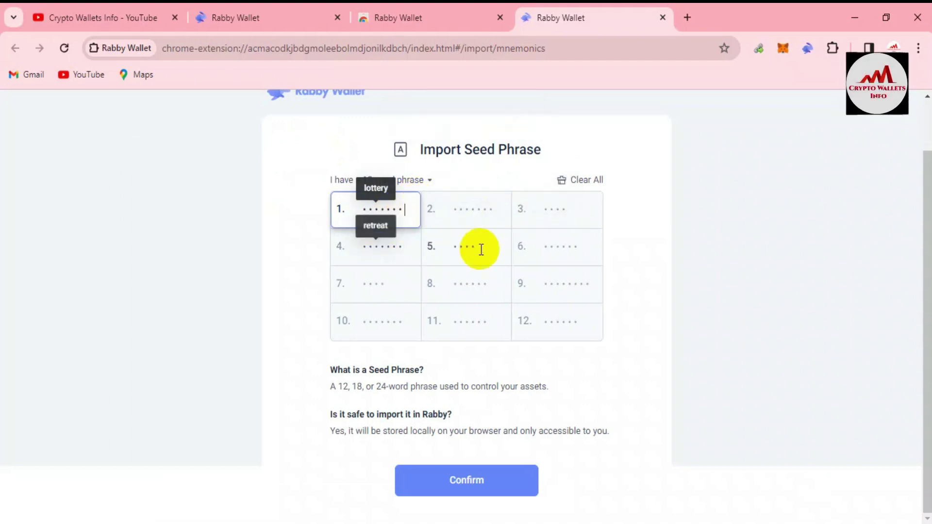
mouse_move(542, 249)
mouse_move(372, 280)
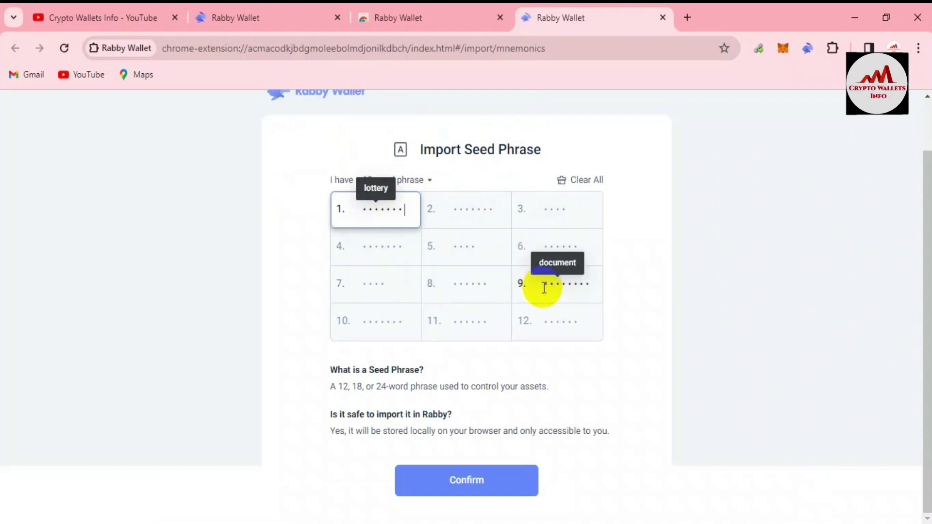
mouse_move(560, 325)
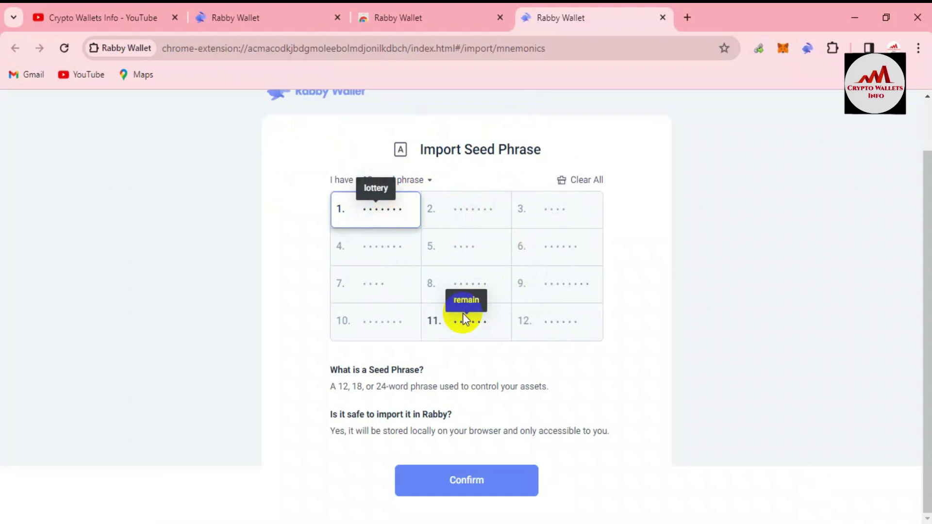
mouse_move(378, 320)
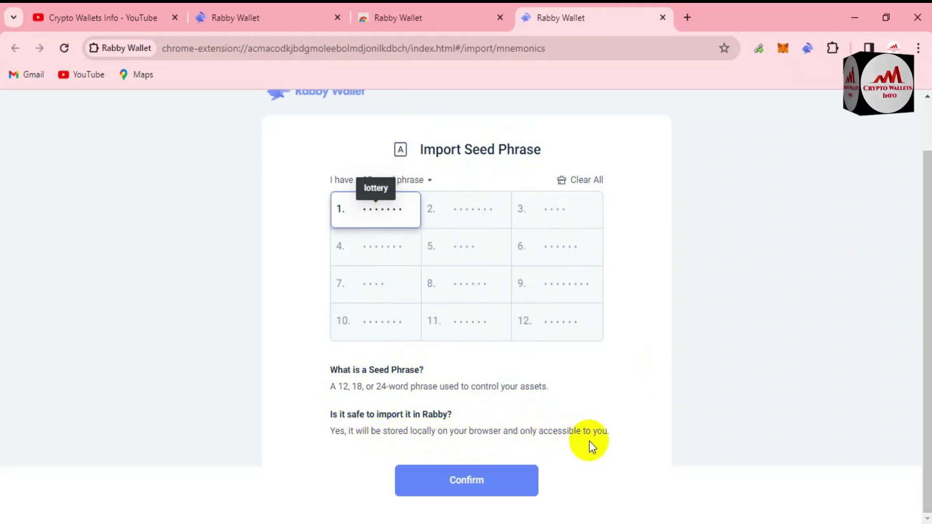
Confirm the seed phrase, add address 1 to Rabby, and finish with Done.
left_click(467, 480)
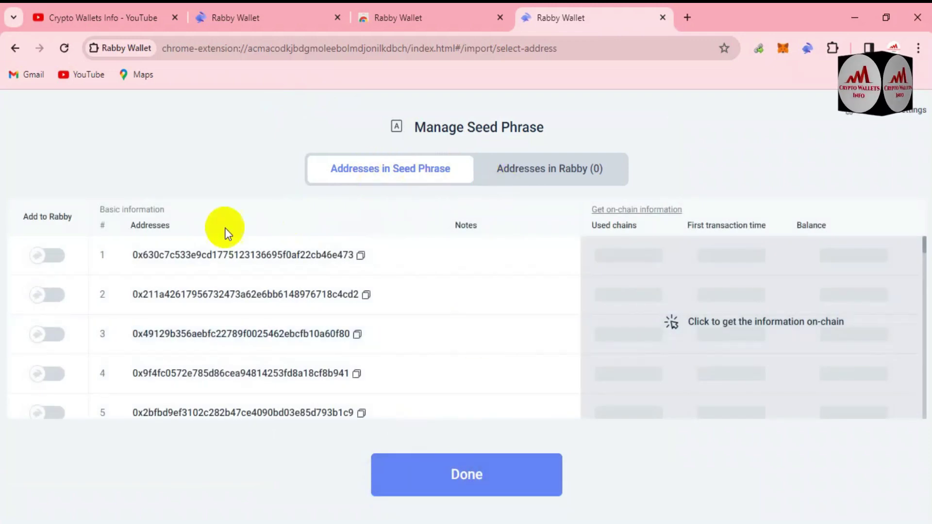
left_click(56, 256)
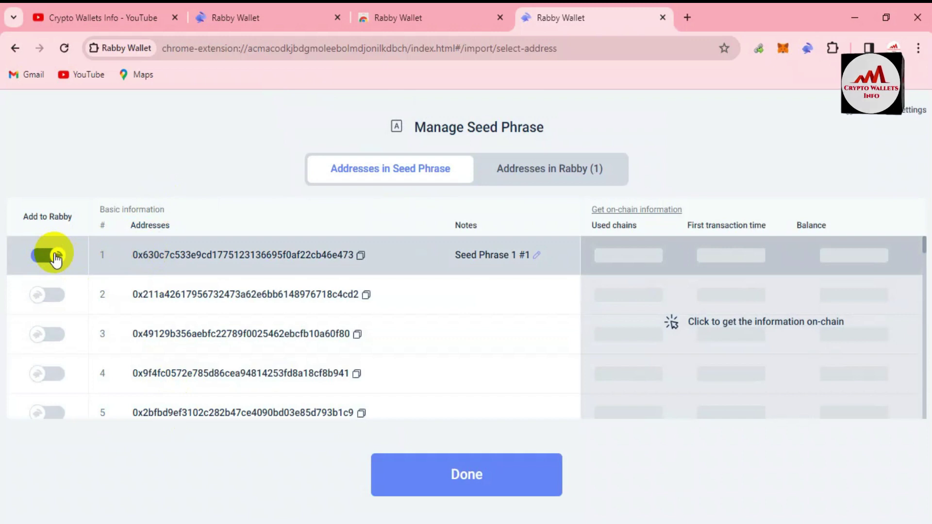
left_click(479, 475)
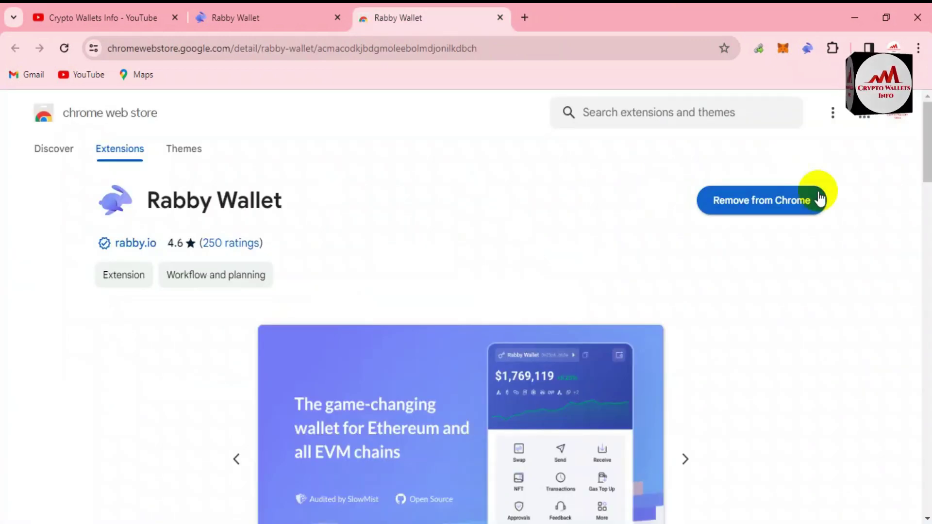
Open the Seed Phrase 1 #1 address details and start Backup Seed Phrase.
left_click(808, 48)
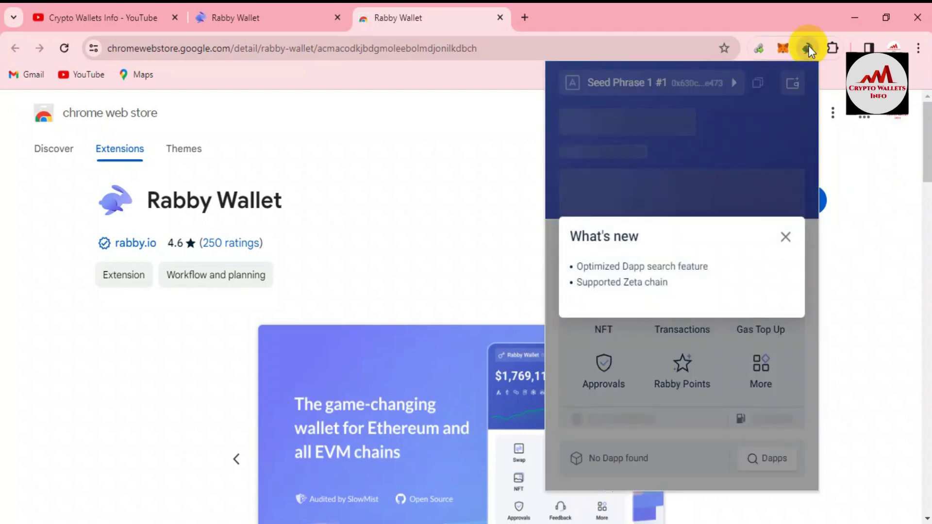
left_click(785, 238)
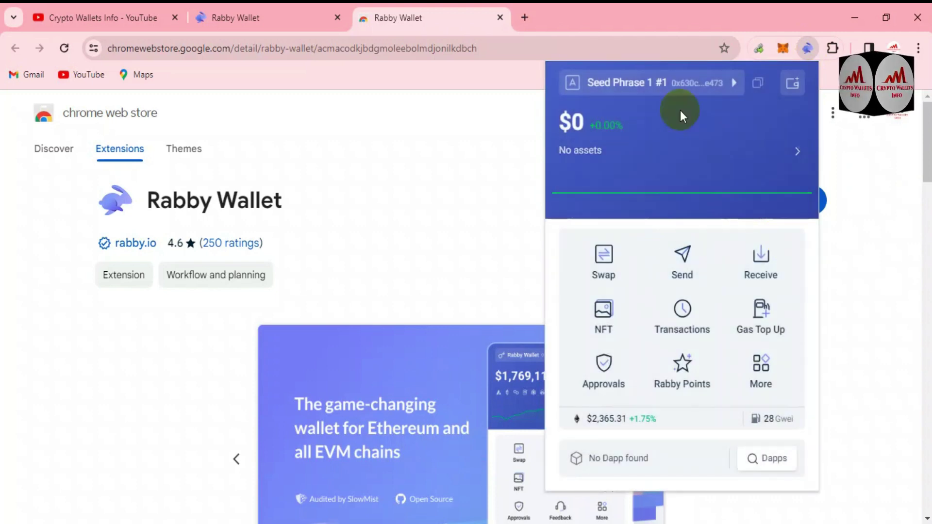
left_click(642, 86)
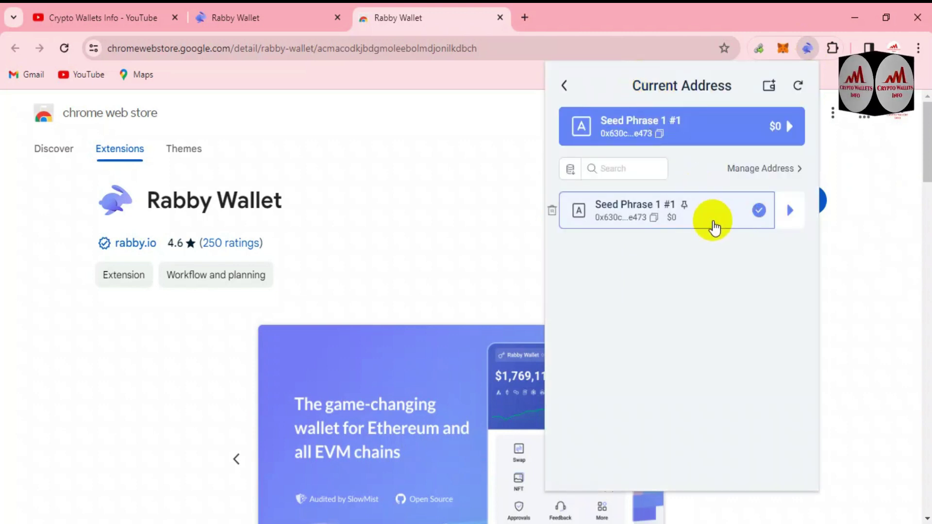
left_click(792, 212)
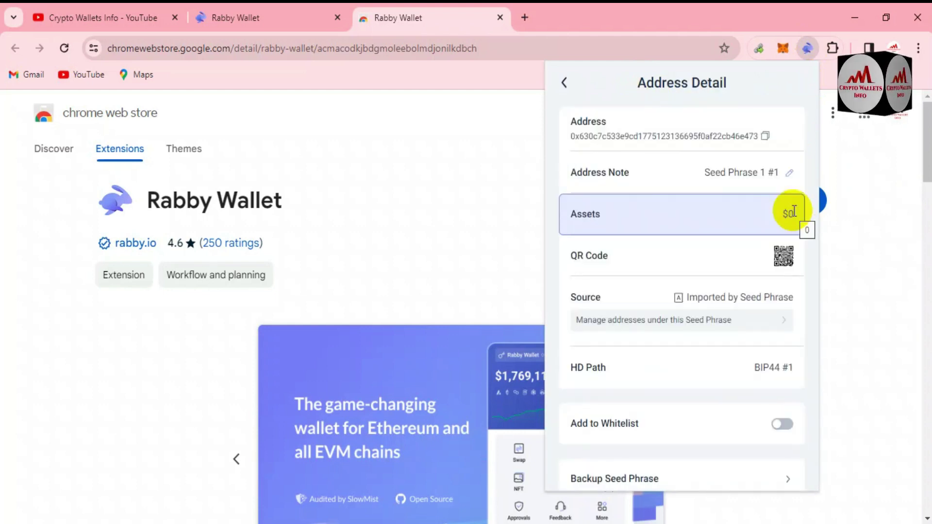
left_click(631, 480)
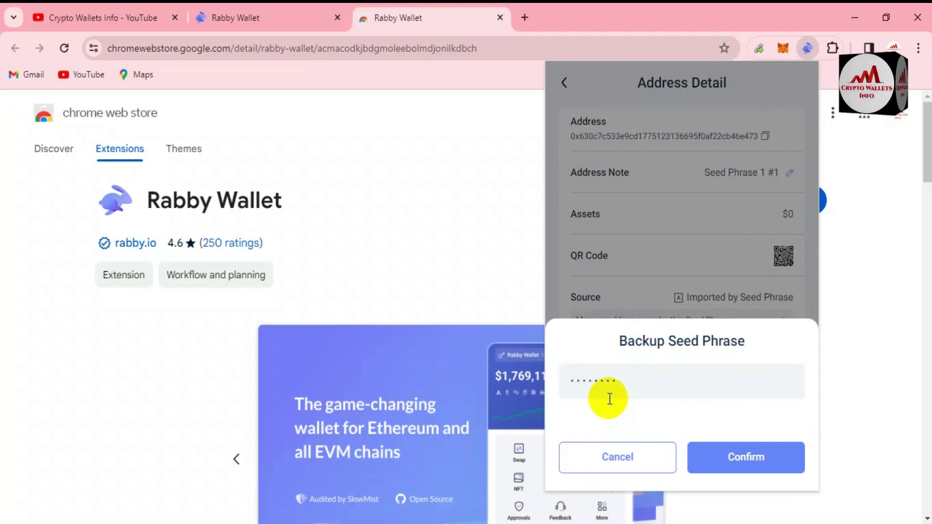
Confirm the password, reveal the 12 backup seed words, and bring the seed rabby Notepad note forward.
left_click(751, 457)
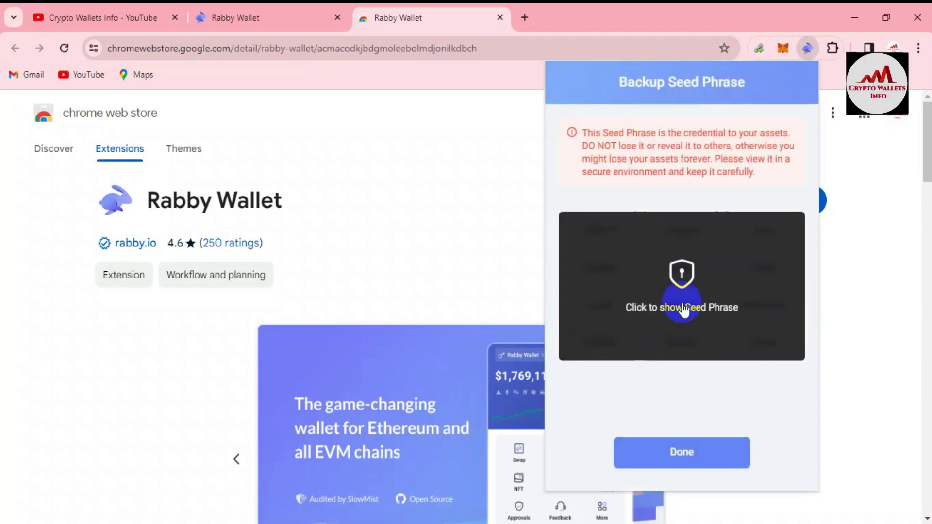
left_click(683, 304)
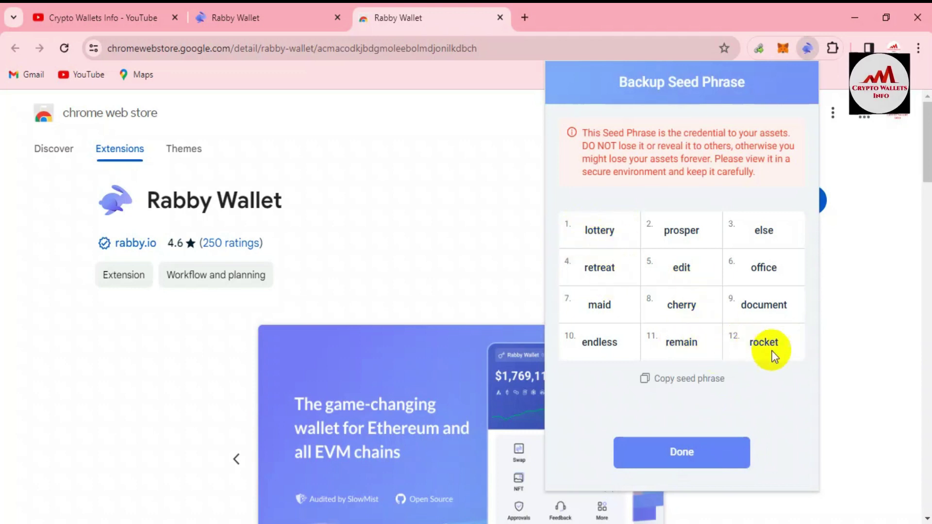
double_click(751, 346)
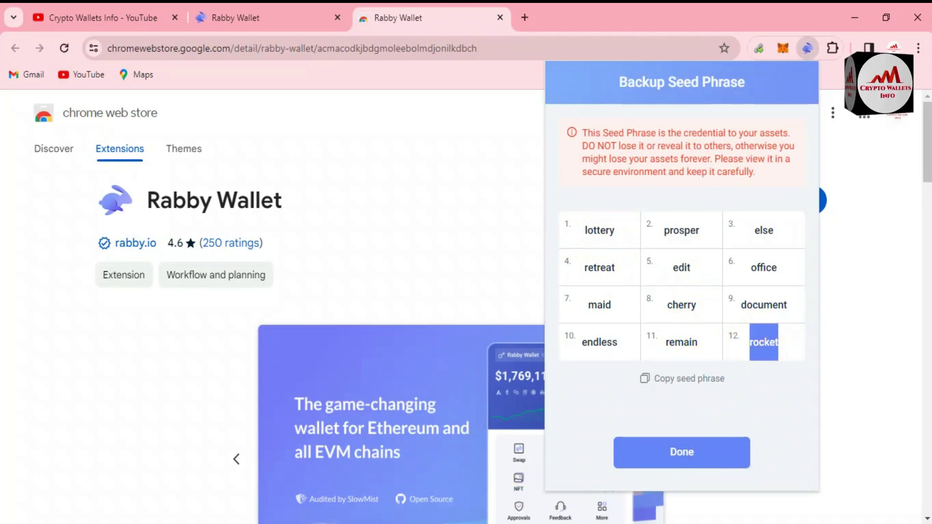
left_click(485, 478)
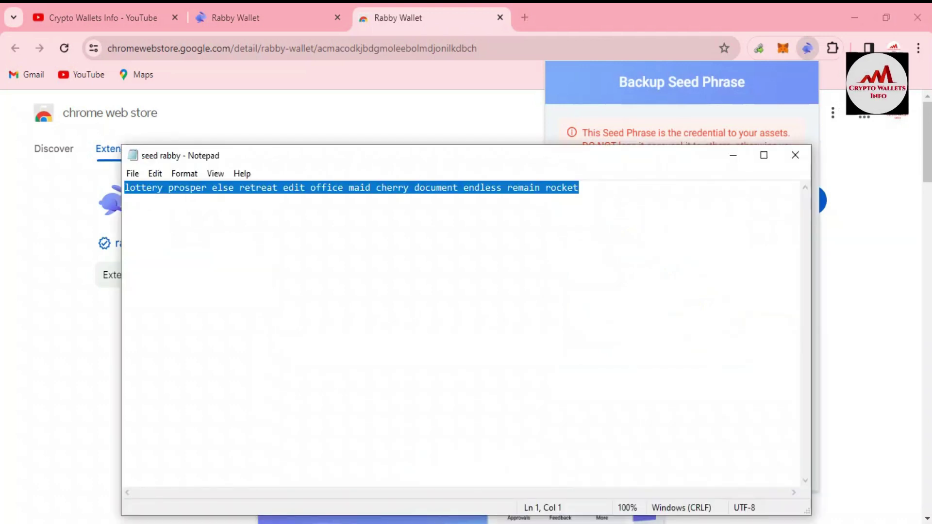
Check the first and last saved seed words in the seed rabby note against Rabby's backup phrase.
double_click(162, 190)
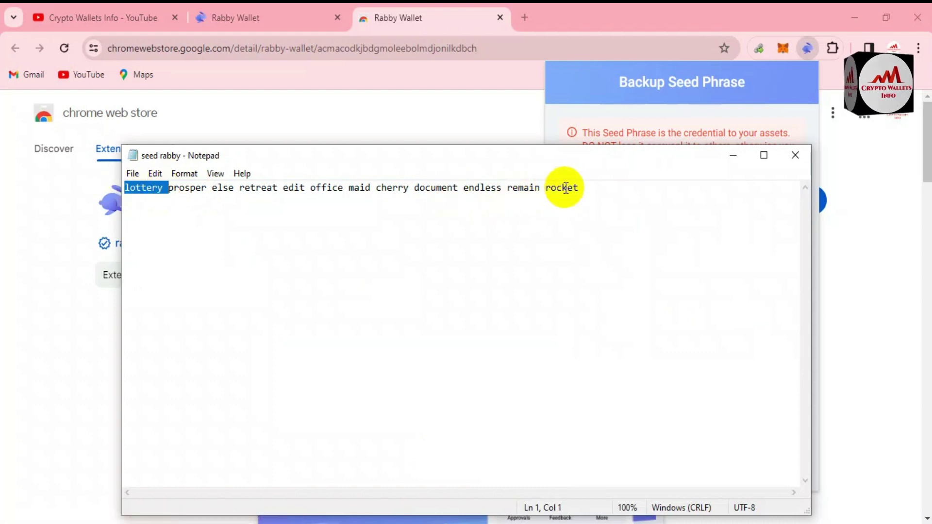
left_click_drag(547, 188, 620, 191)
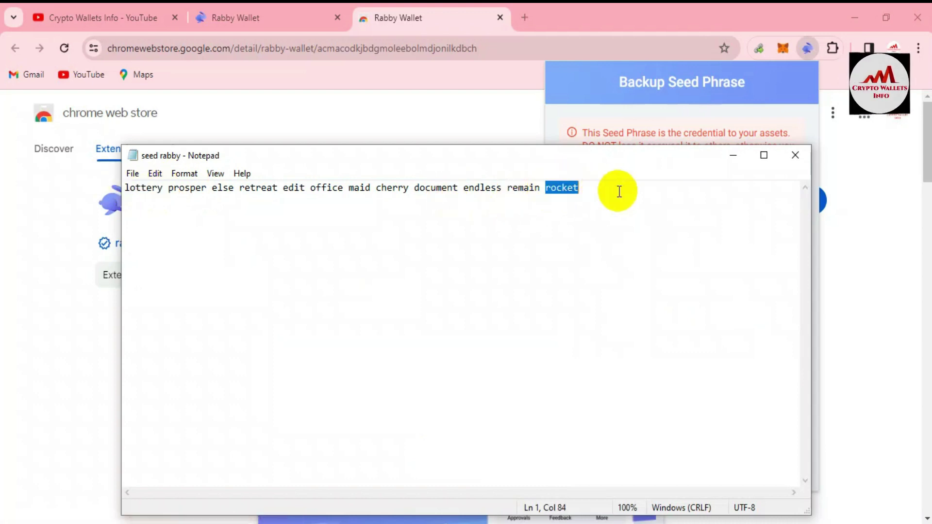
left_click(590, 112)
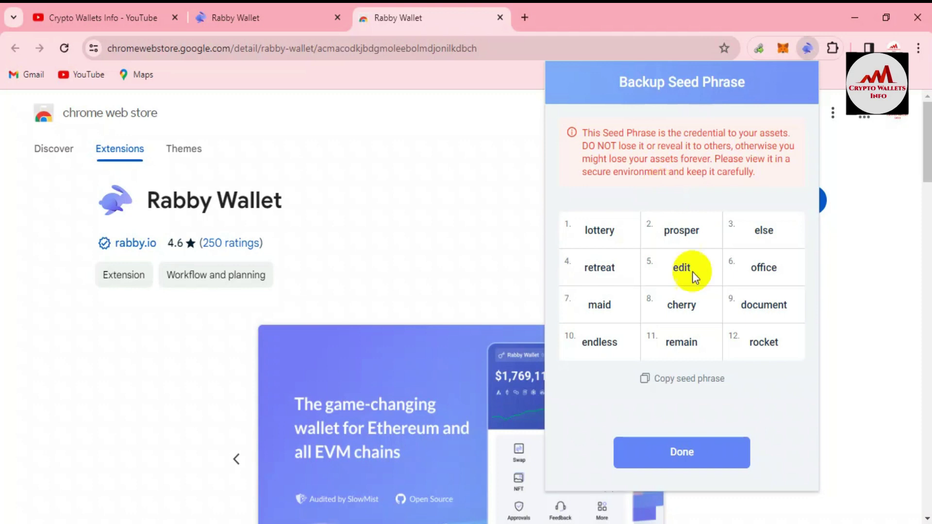
Close the Rabby backup seed phrase view and wallet popup, returning to the YouTube tab.
left_click(697, 449)
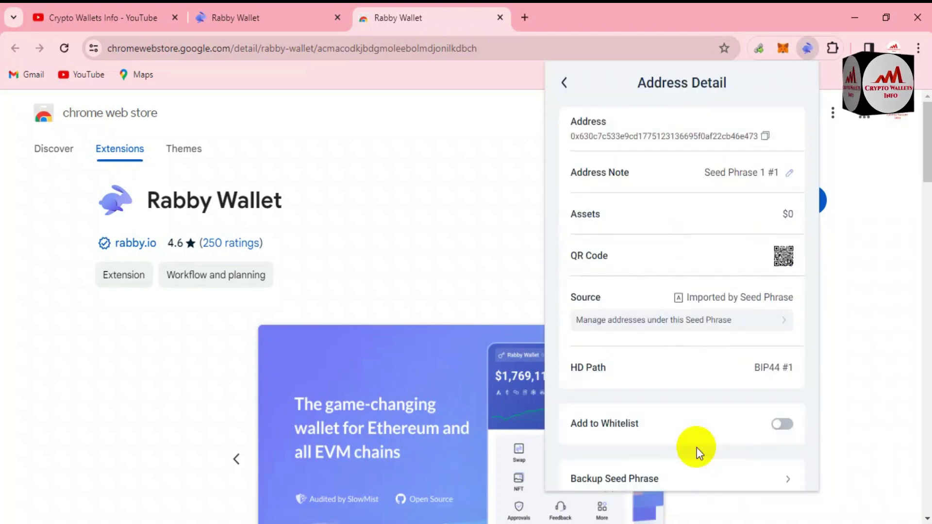
left_click(403, 141)
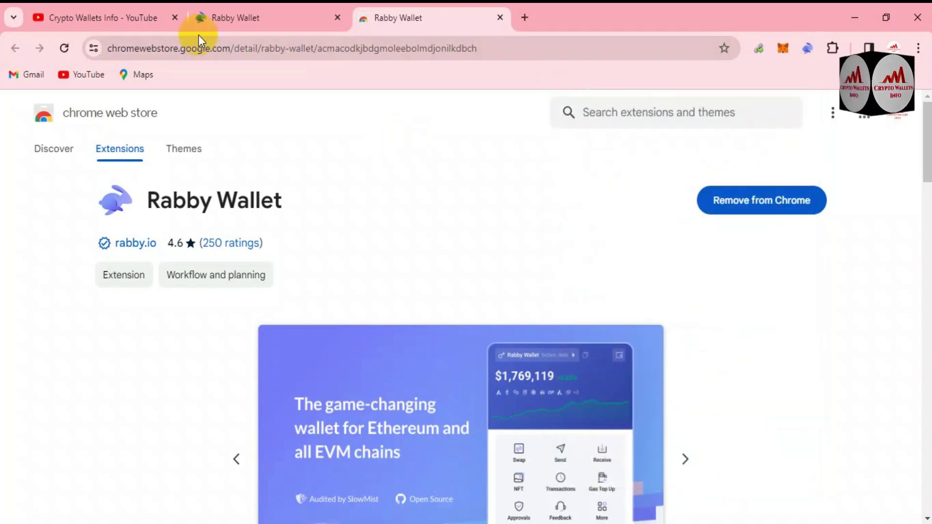
left_click(81, 8)
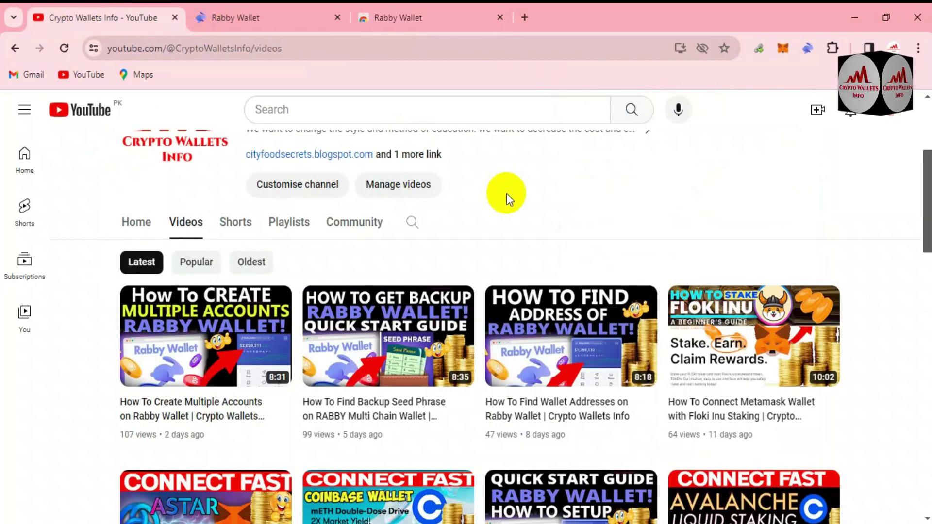
Highlight the channel name Crypto Wallets Info and scroll down to its latest uploads.
left_click_drag(926, 209, 926, 128)
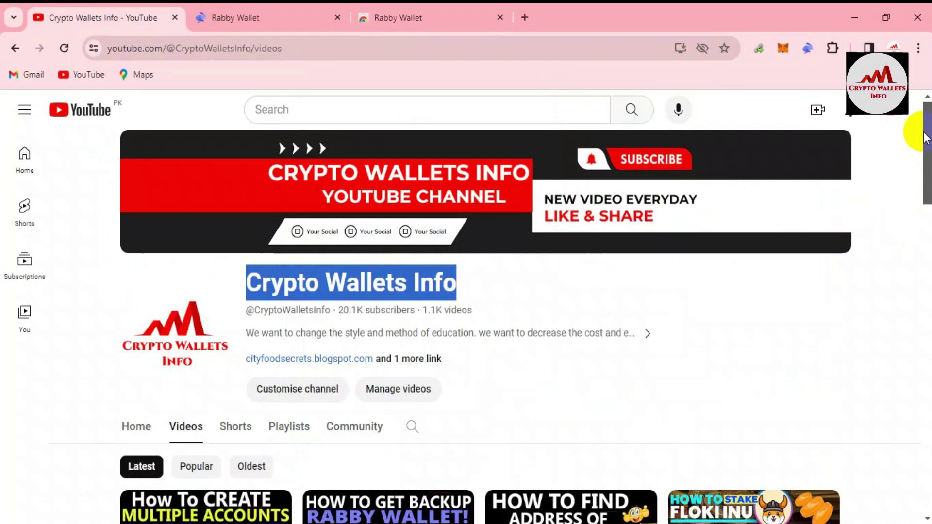
left_click(489, 279)
left_click_drag(464, 284, 245, 281)
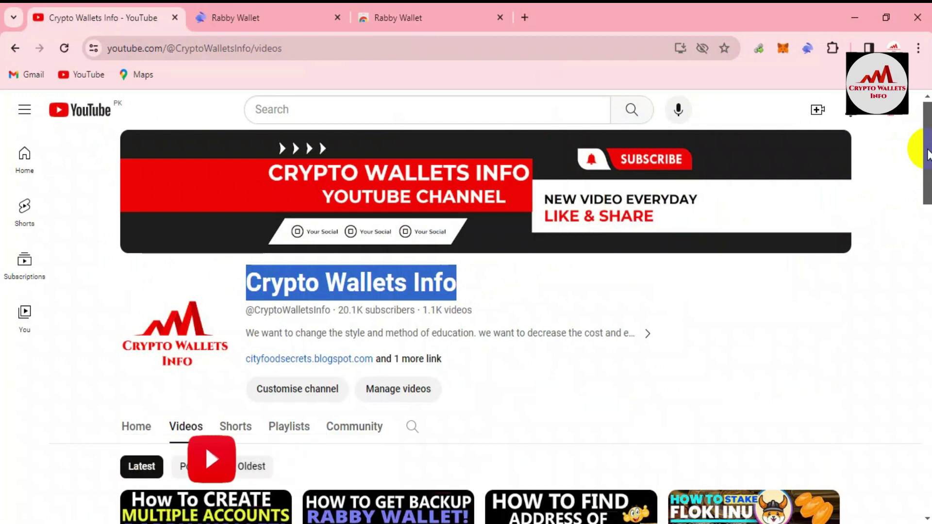
left_click_drag(927, 152, 929, 159)
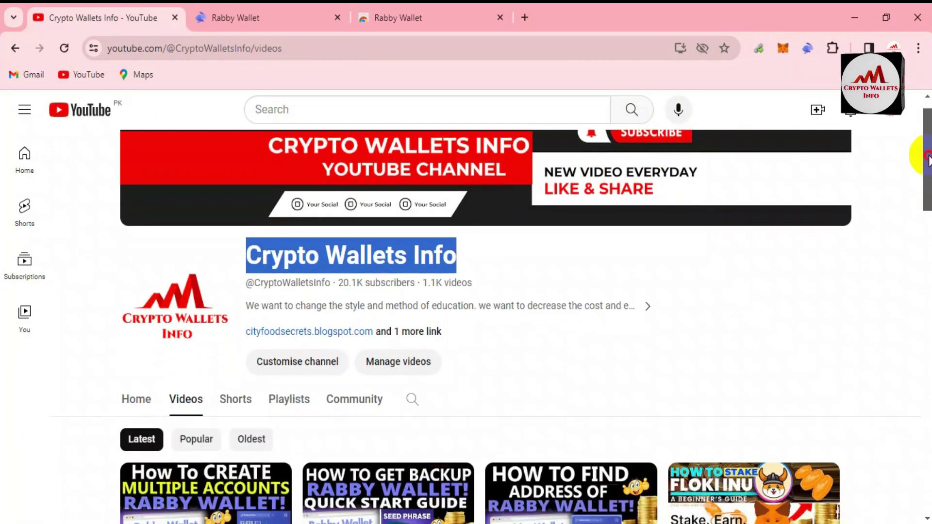